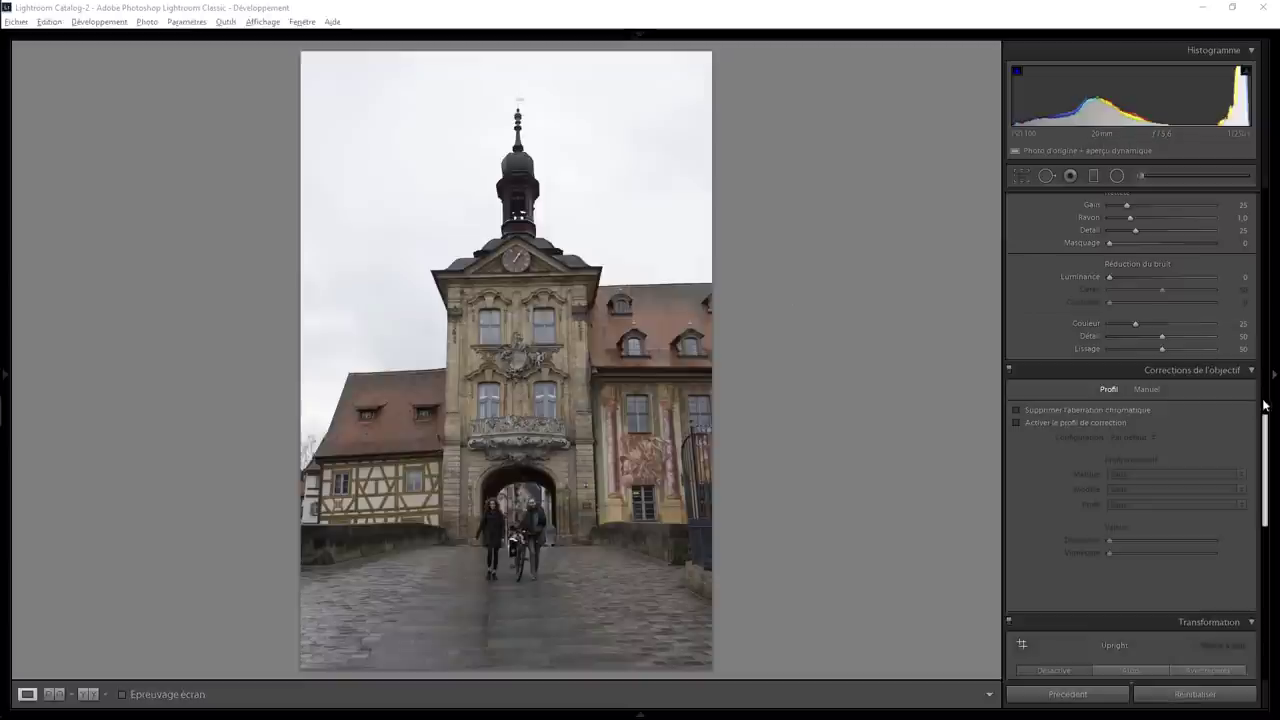
# Remove chromatic aberration and level the facade with Guided Upright guides along the gable and balcony.
pyautogui.moveTo(1266, 422)
pyautogui.mouseDown()
pyautogui.moveTo(1266, 502)
pyautogui.moveTo(1266, 452)
pyautogui.mouseUp()
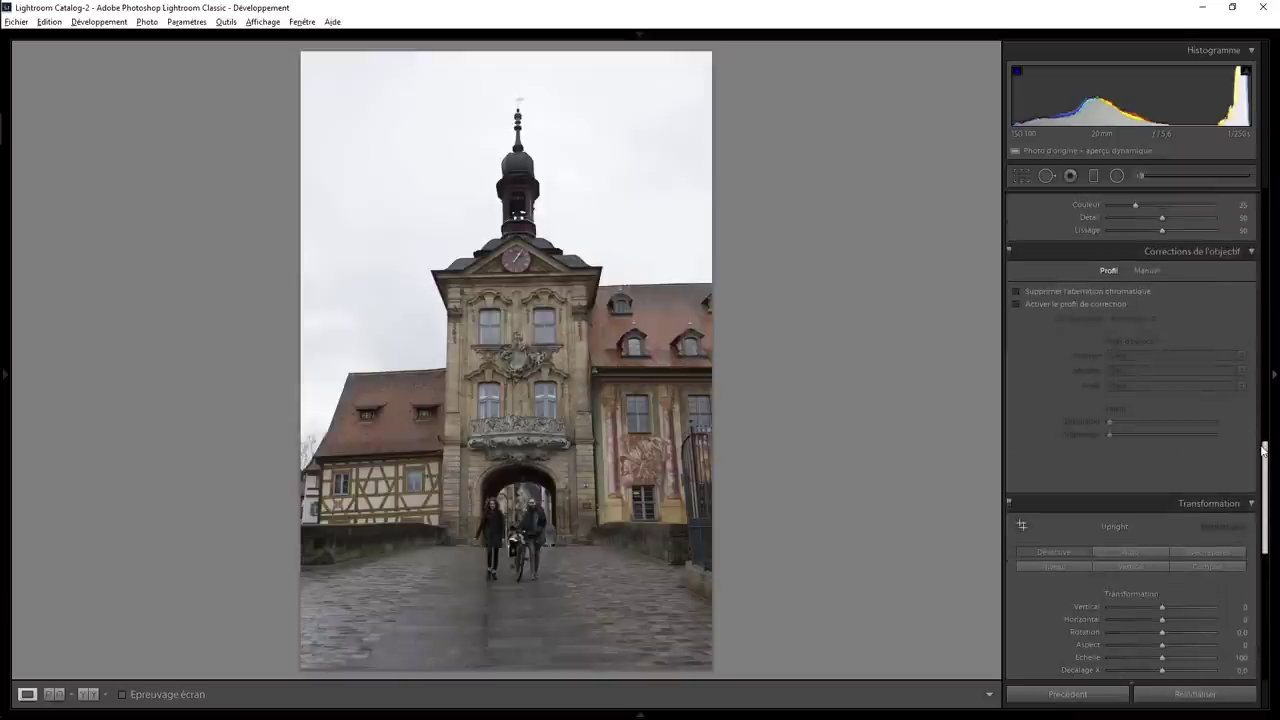
pyautogui.click(1018, 291)
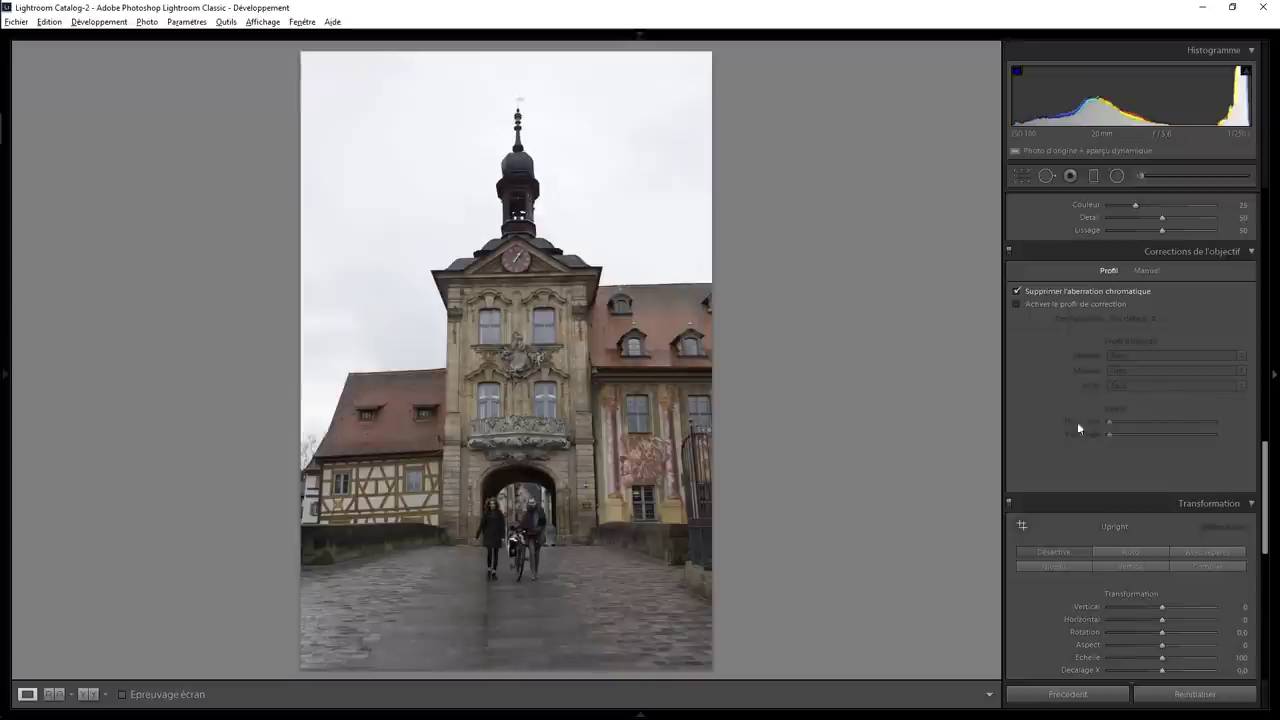
pyautogui.click(1199, 552)
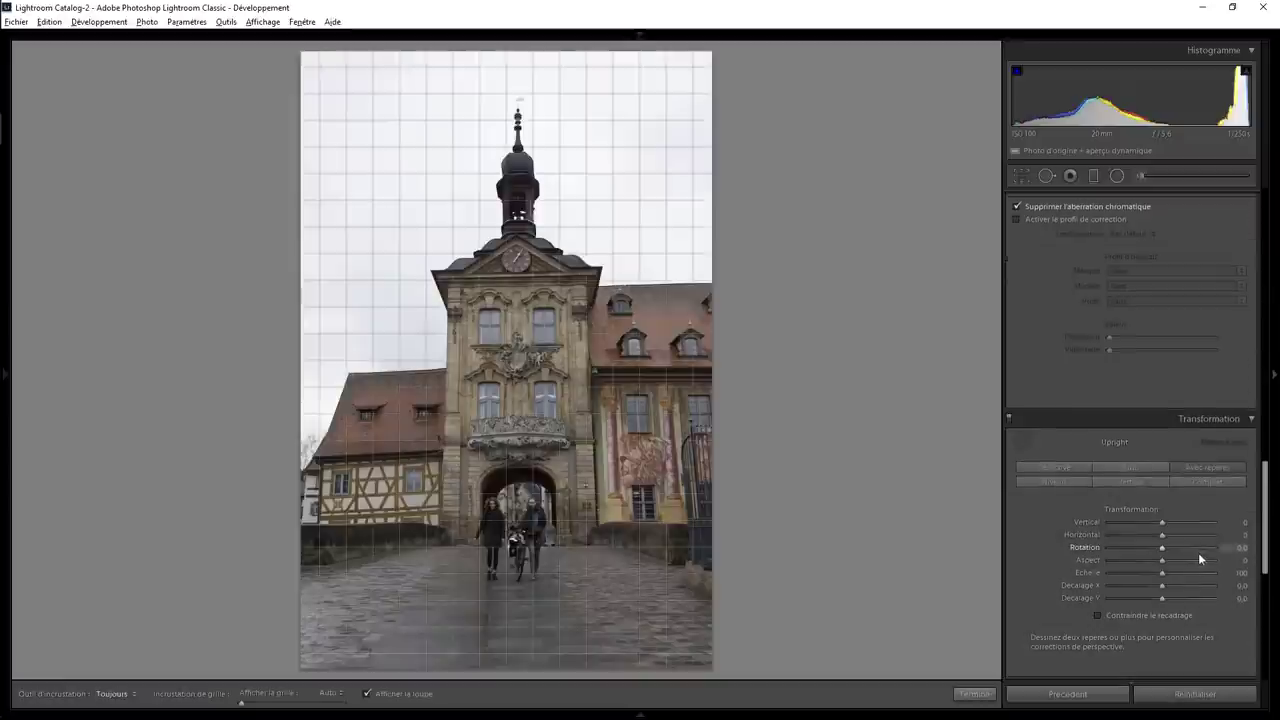
pyautogui.moveTo(412, 272); pyautogui.dragTo(678, 271)
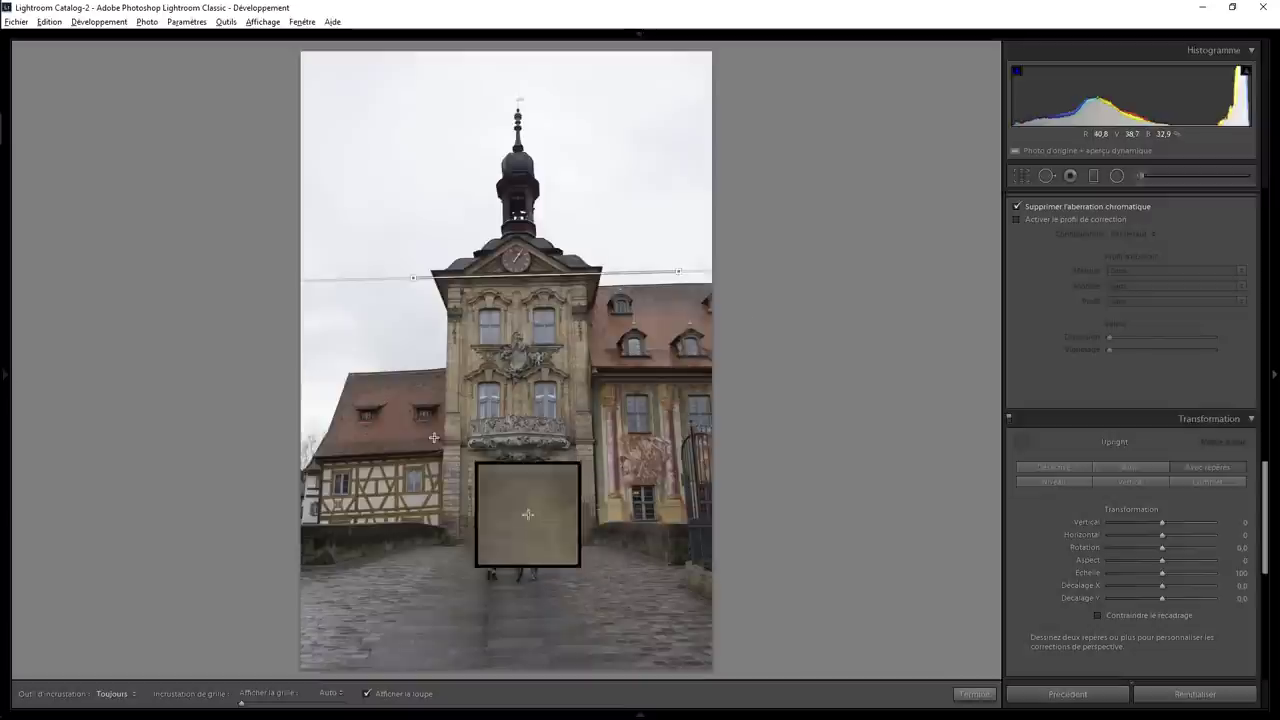
pyautogui.moveTo(423, 439); pyautogui.dragTo(733, 437)
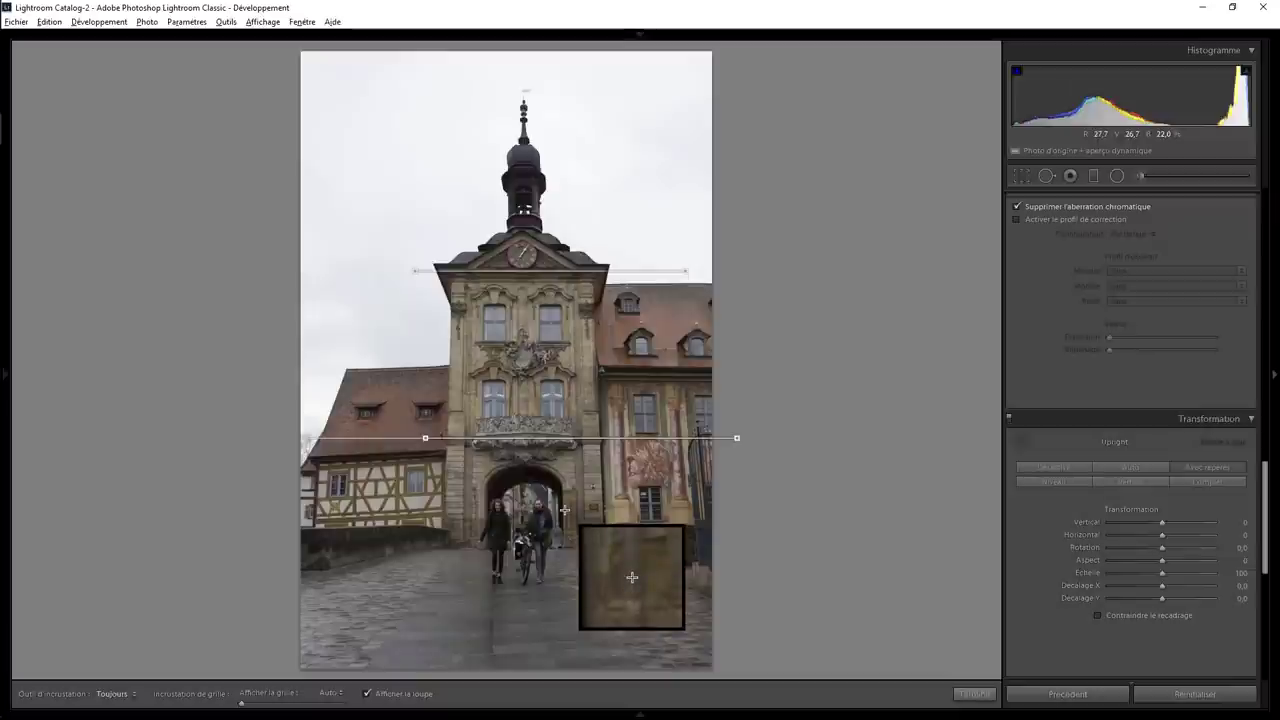
pyautogui.click(975, 694)
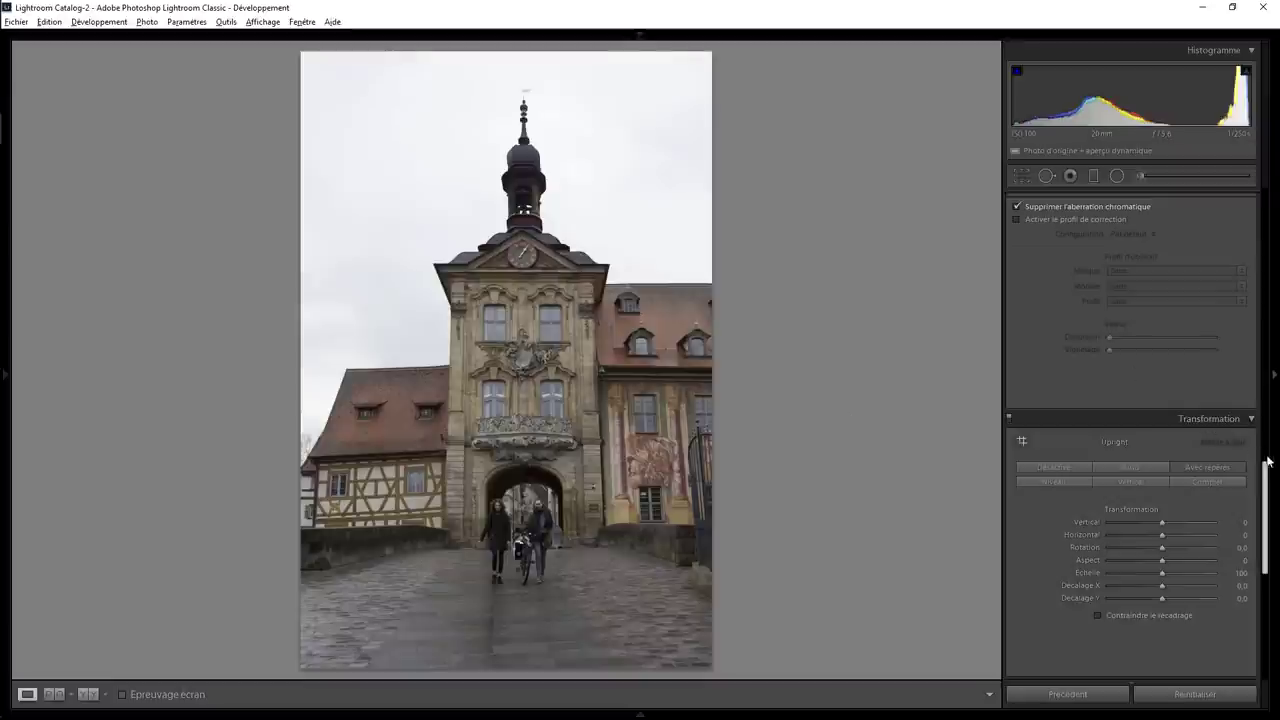
# Set Exposure +0.41, Contrast +17, Clarity +12 and Vibrance +26, with Saturation reset to 0.
pyautogui.moveTo(1268, 474); pyautogui.dragTo(1272, 194)
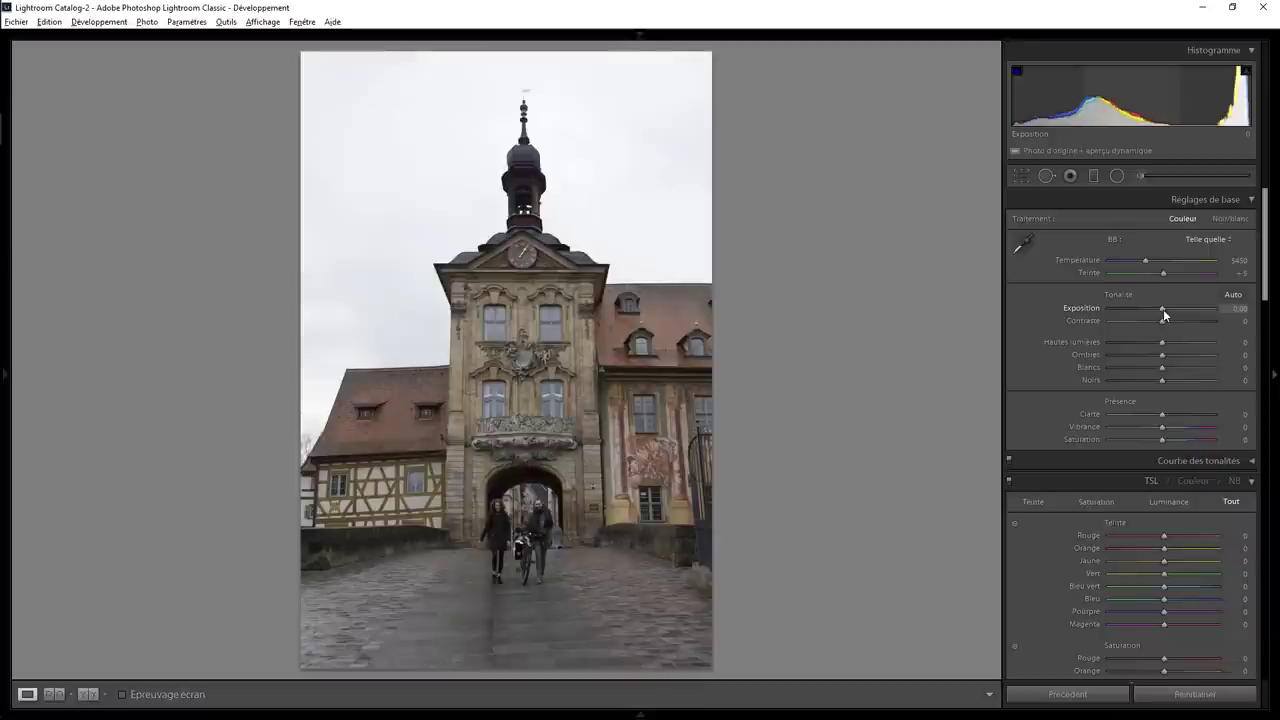
pyautogui.moveTo(1163, 309); pyautogui.dragTo(1172, 325)
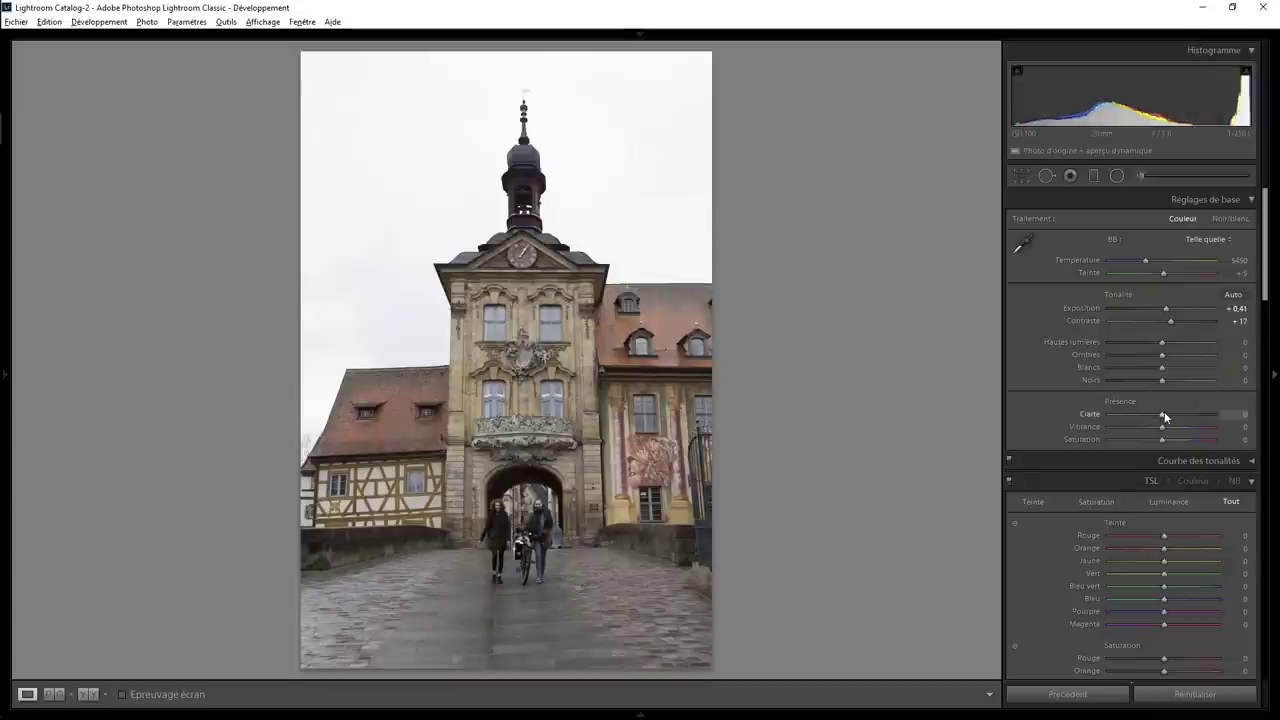
pyautogui.moveTo(1164, 412); pyautogui.dragTo(1170, 416)
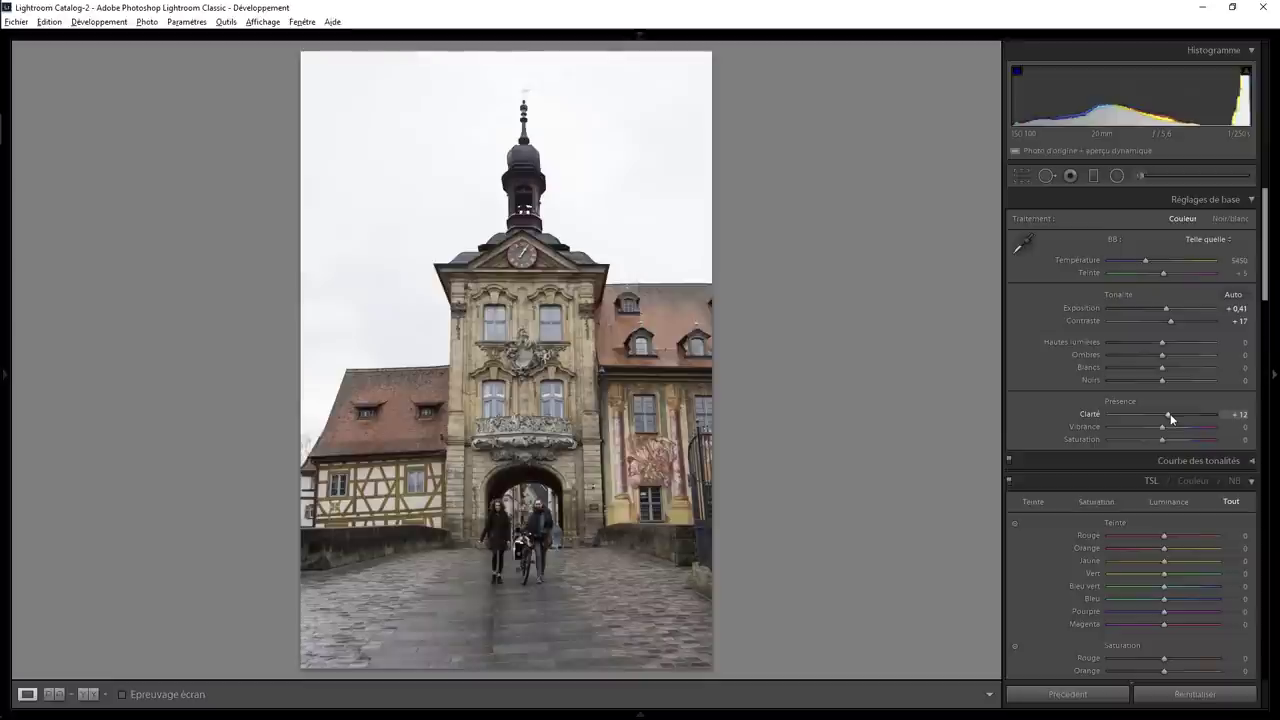
pyautogui.moveTo(1163, 430); pyautogui.dragTo(1175, 431)
pyautogui.moveTo(1163, 439); pyautogui.dragTo(1170, 440)
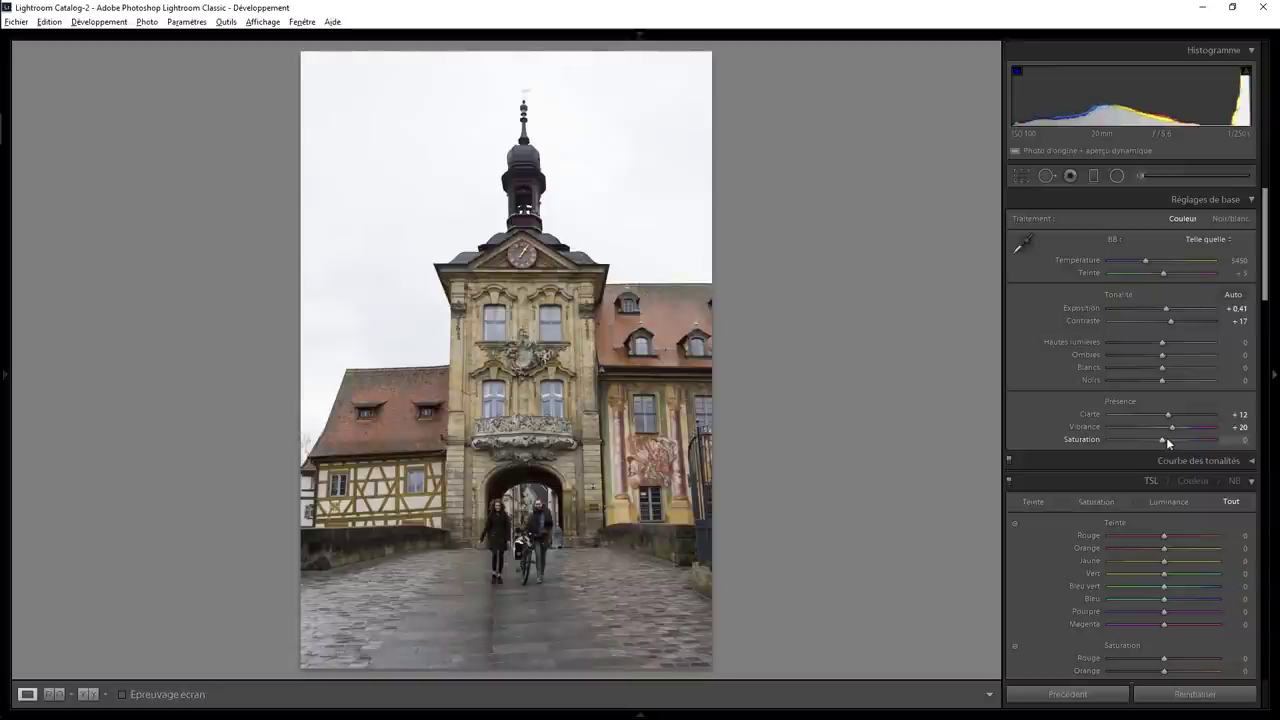
pyautogui.doubleClick(1168, 440)
pyautogui.moveTo(1173, 433); pyautogui.dragTo(1178, 430)
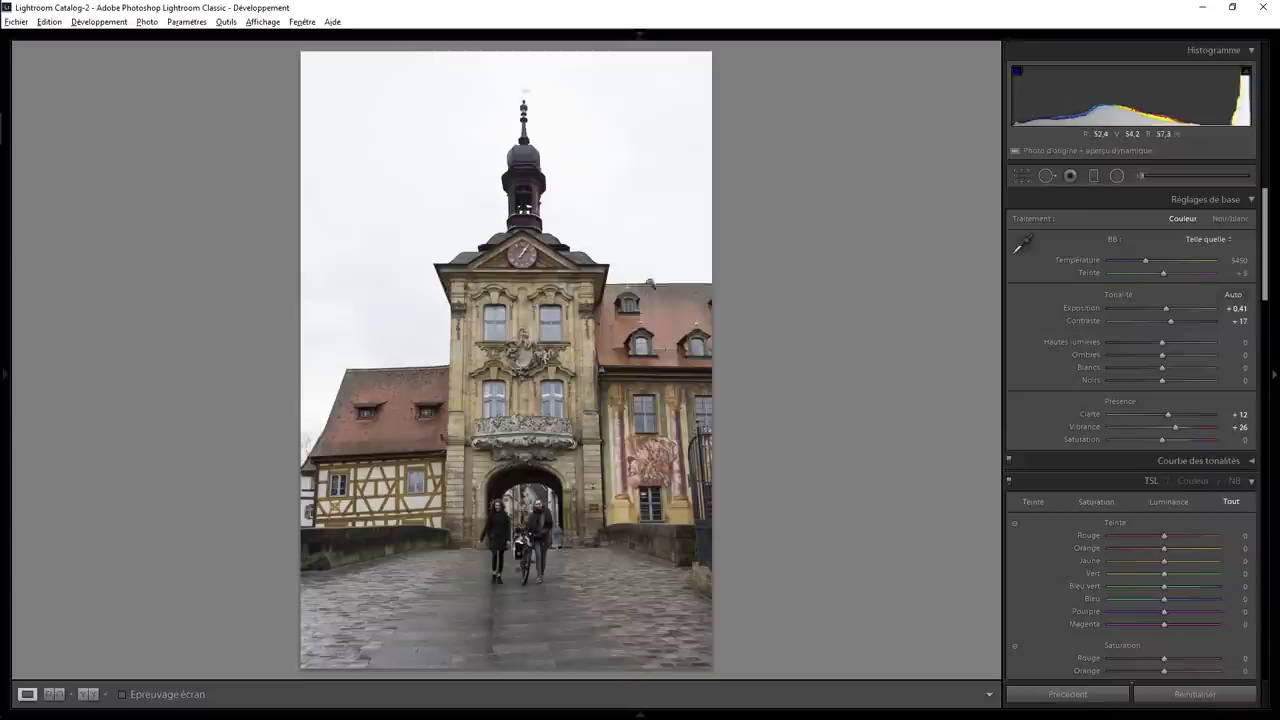
# Add a radial filter with Exposure +0.53 around the archway and the two walkers.
pyautogui.click(1117, 176)
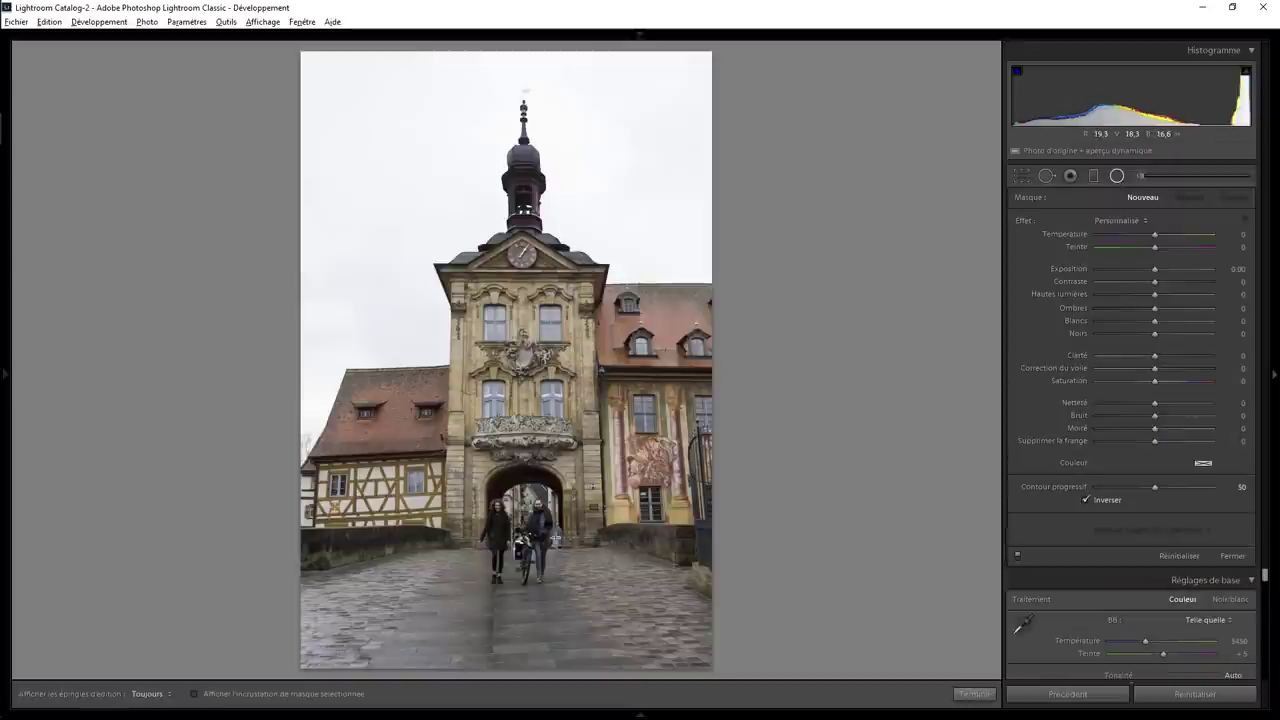
pyautogui.moveTo(521, 533); pyautogui.dragTo(615, 632)
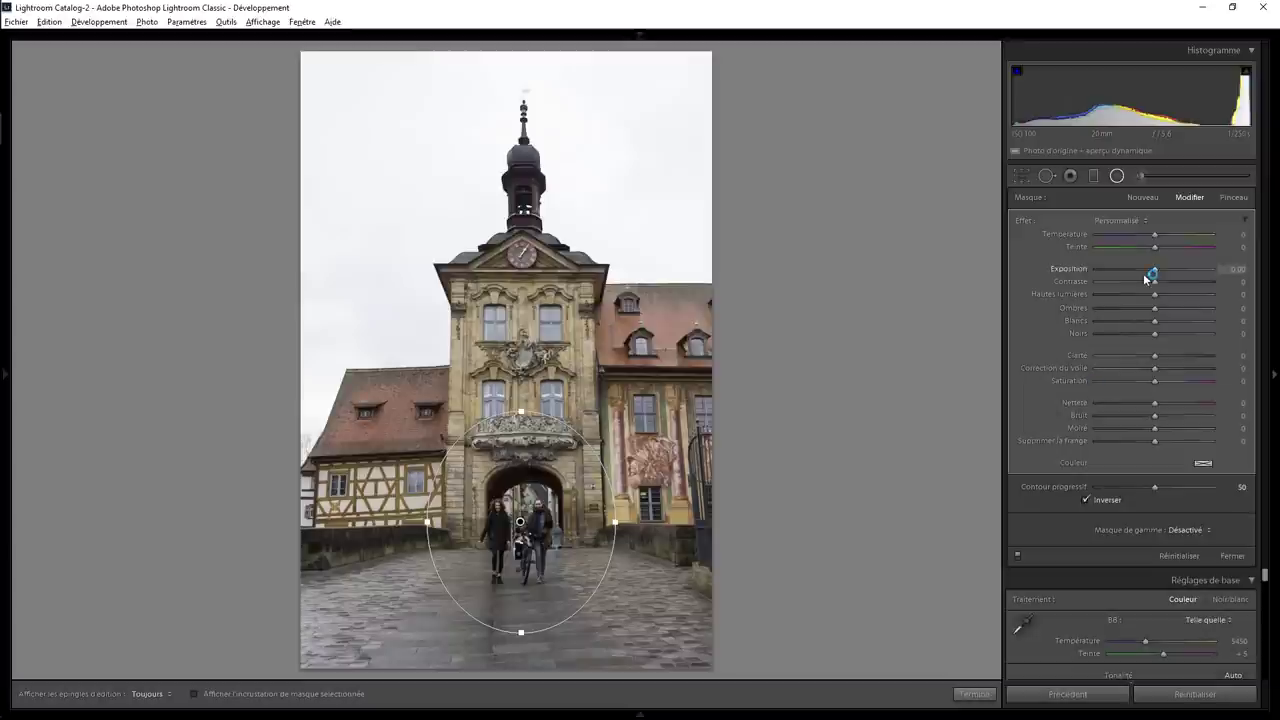
pyautogui.moveTo(1155, 269); pyautogui.dragTo(1161, 270)
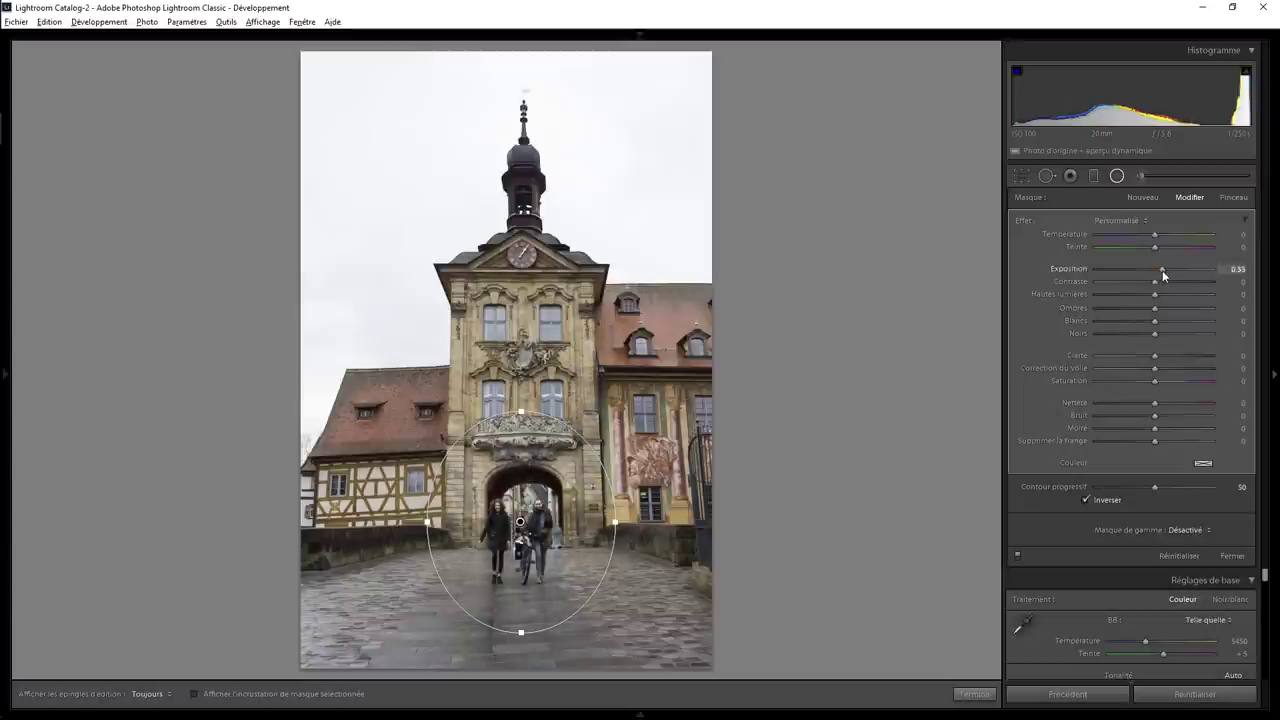
pyautogui.moveTo(520, 521); pyautogui.dragTo(521, 521)
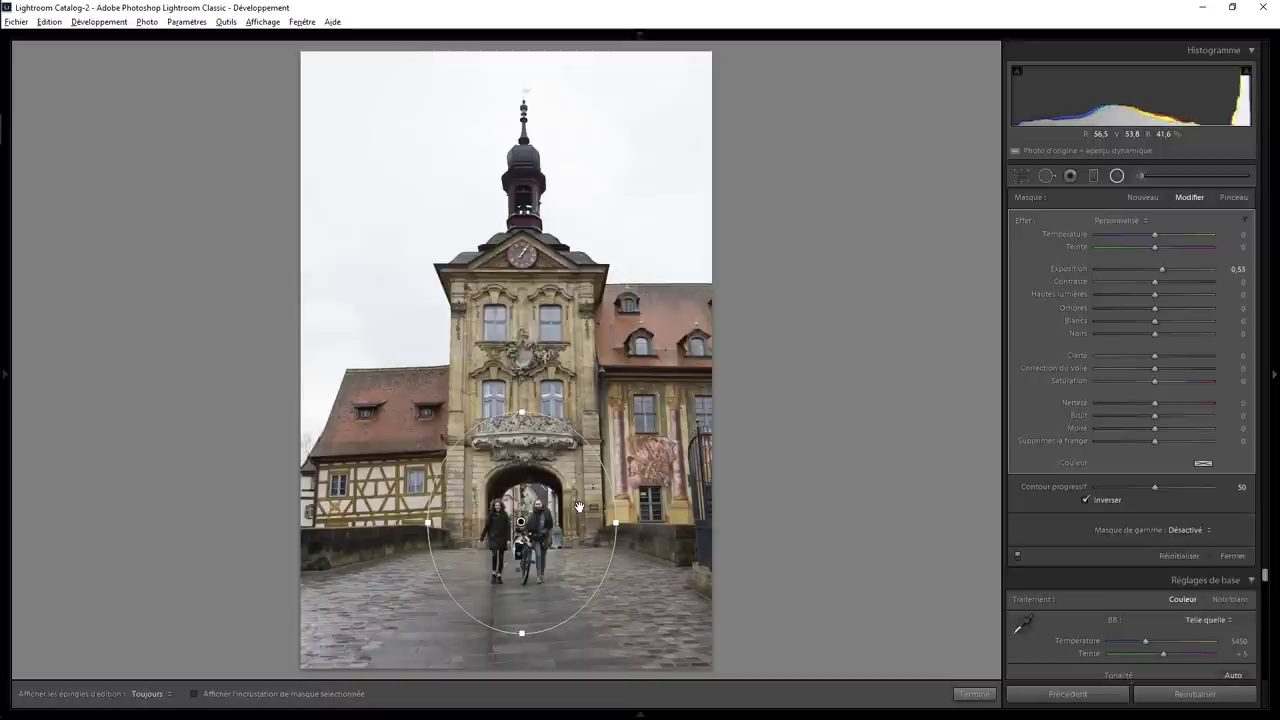
pyautogui.click(974, 694)
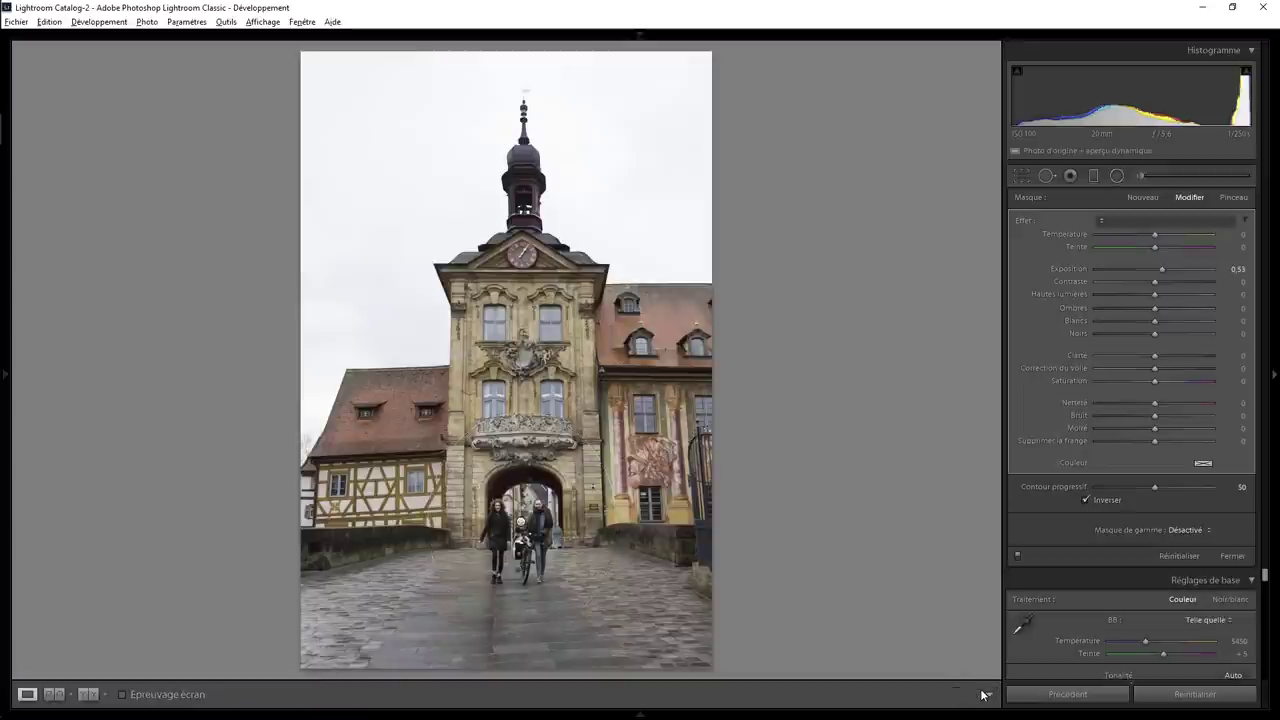
# Paint an Adjustment Brush mask at size 21 across the sky around the tower.
pyautogui.click(1140, 175)
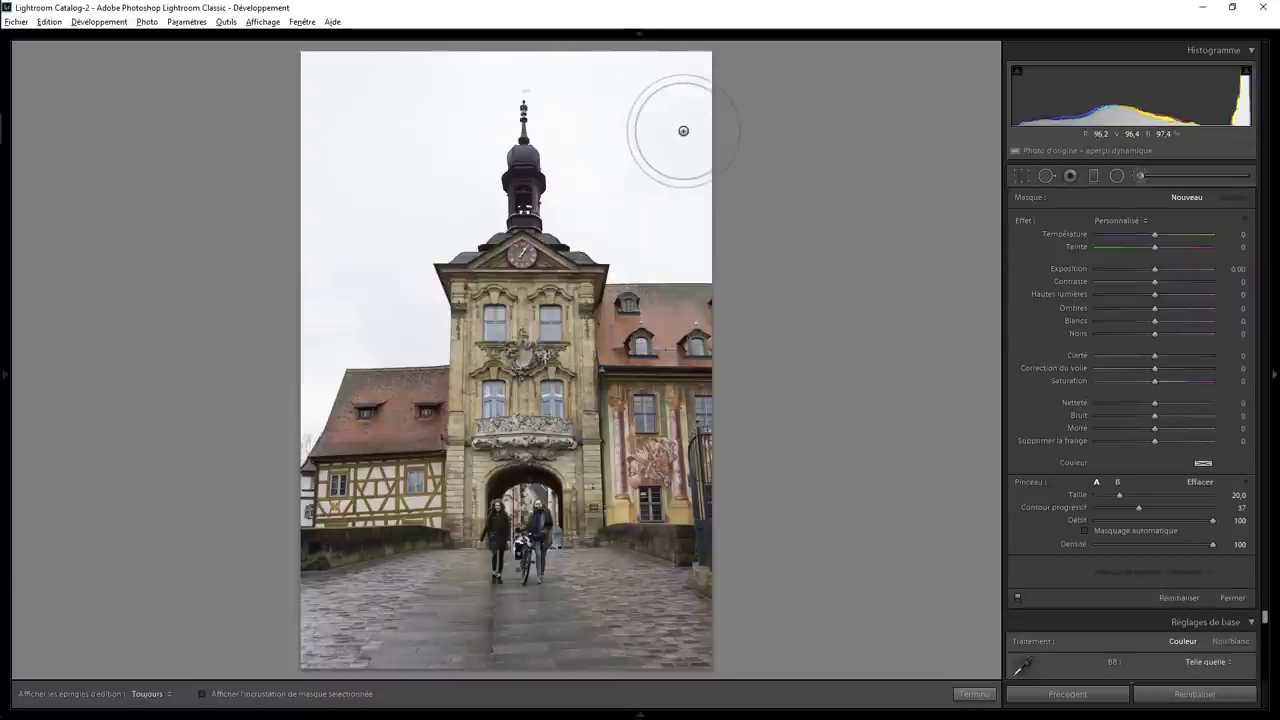
pyautogui.scroll(1, 688, 91)
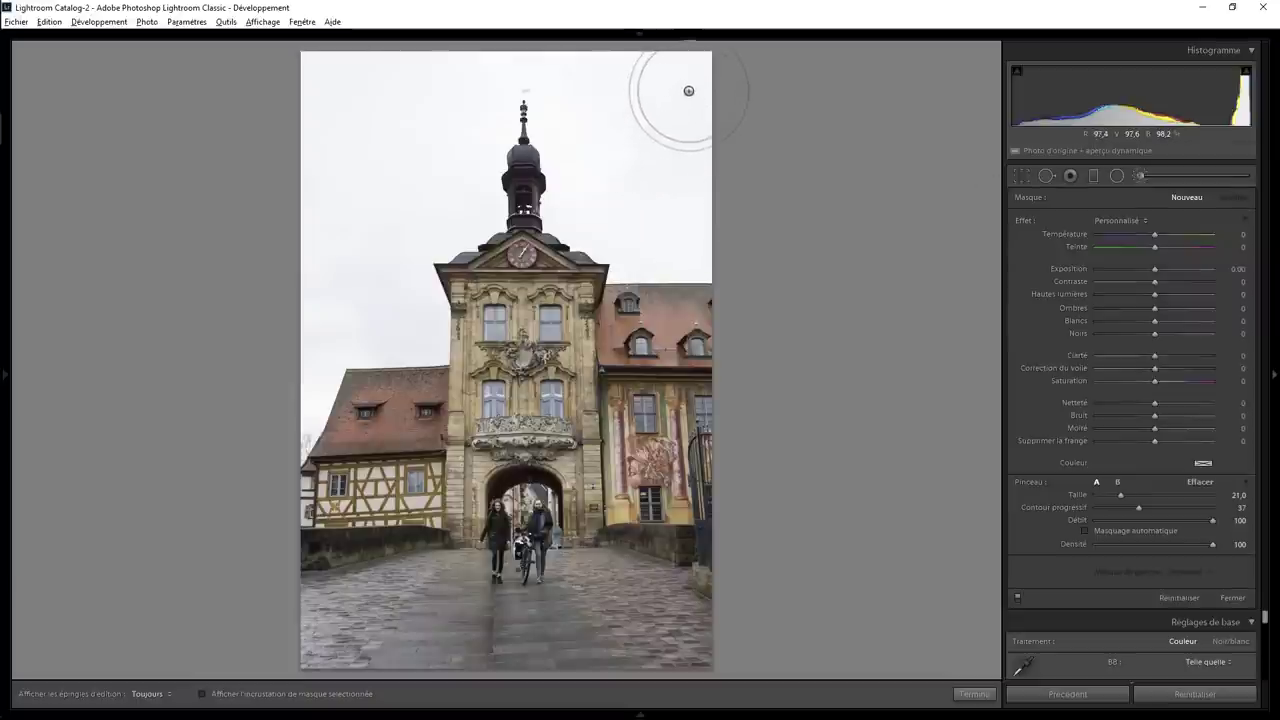
pyautogui.moveTo(688, 91)
pyautogui.mouseDown()
pyautogui.moveTo(586, 100)
pyautogui.moveTo(634, 129)
pyautogui.moveTo(600, 186)
pyautogui.moveTo(634, 220)
pyautogui.moveTo(651, 214)
pyautogui.moveTo(606, 220)
pyautogui.moveTo(571, 86)
pyautogui.moveTo(266, 66)
pyautogui.moveTo(474, 109)
pyautogui.moveTo(451, 134)
pyautogui.moveTo(449, 200)
pyautogui.moveTo(419, 221)
pyautogui.moveTo(394, 320)
pyautogui.moveTo(366, 320)
pyautogui.moveTo(257, 400)
pyautogui.moveTo(337, 194)
pyautogui.moveTo(354, 234)
pyautogui.moveTo(350, 294)
pyautogui.mouseUp()
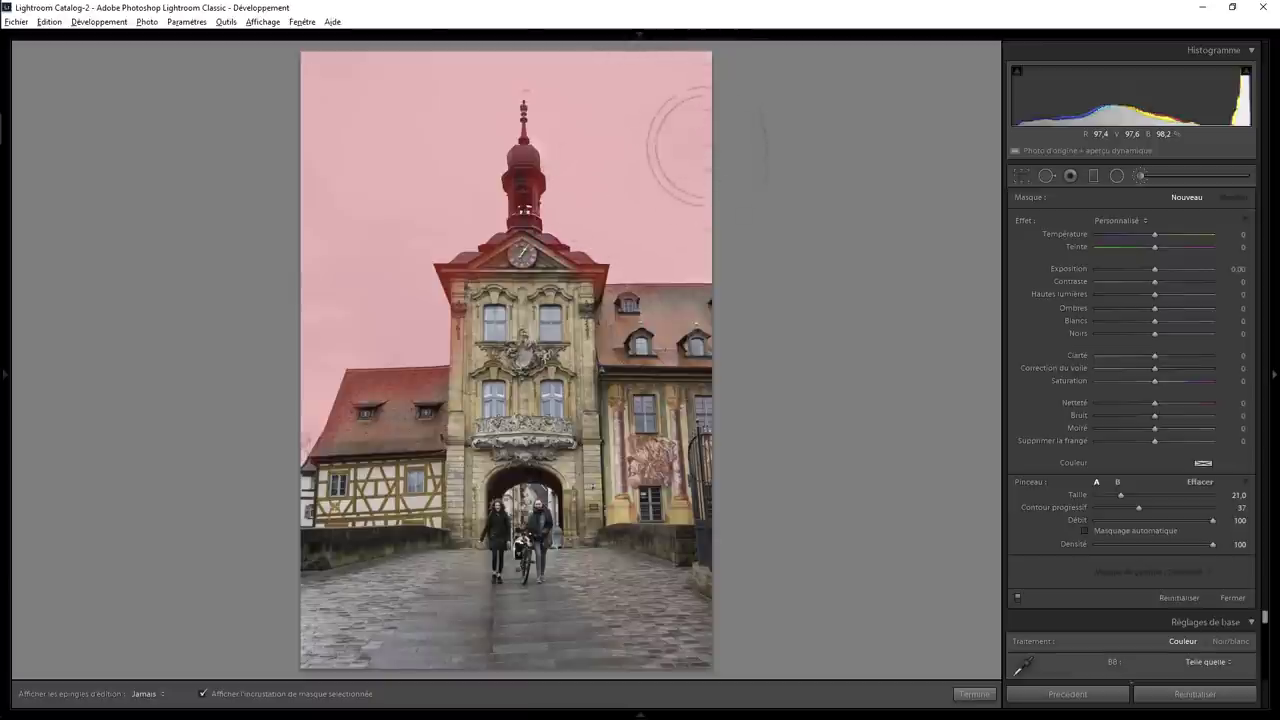
pyautogui.moveTo(700, 147); pyautogui.dragTo(678, 206)
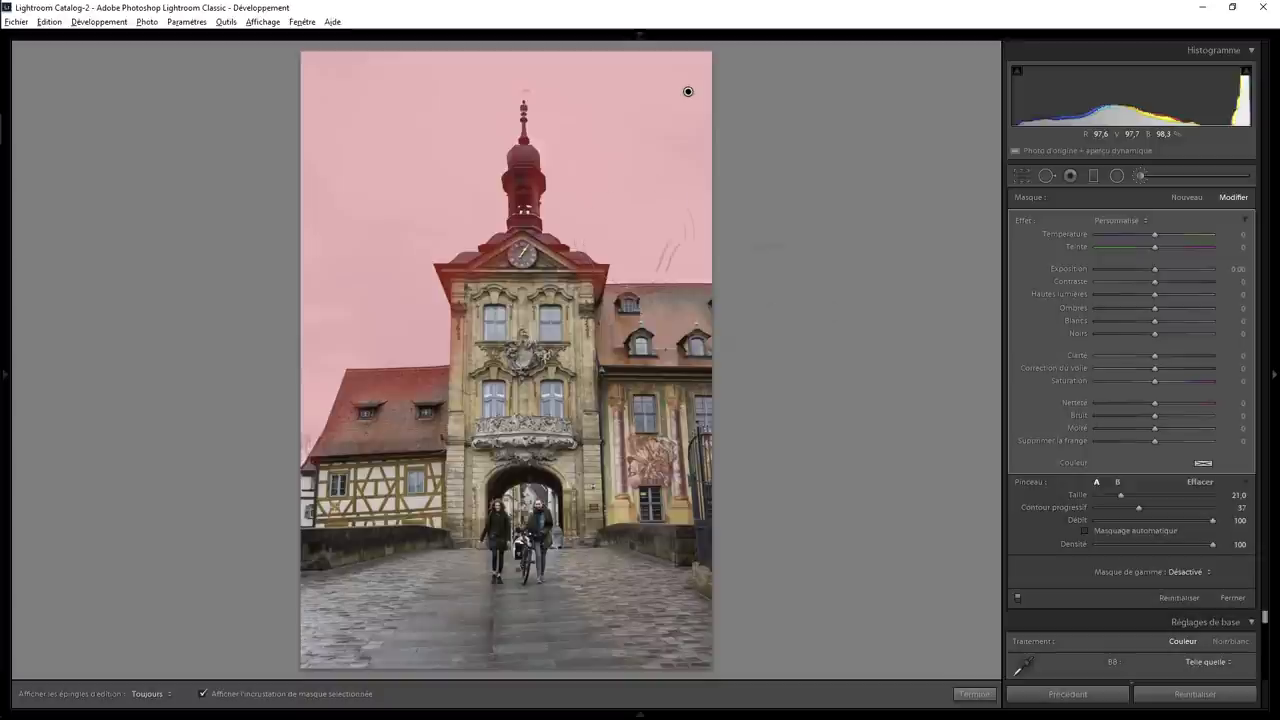
# Apply a Luminance range mask of 59/100 with smoothness 5, then hide the overlay.
pyautogui.click(1186, 572)
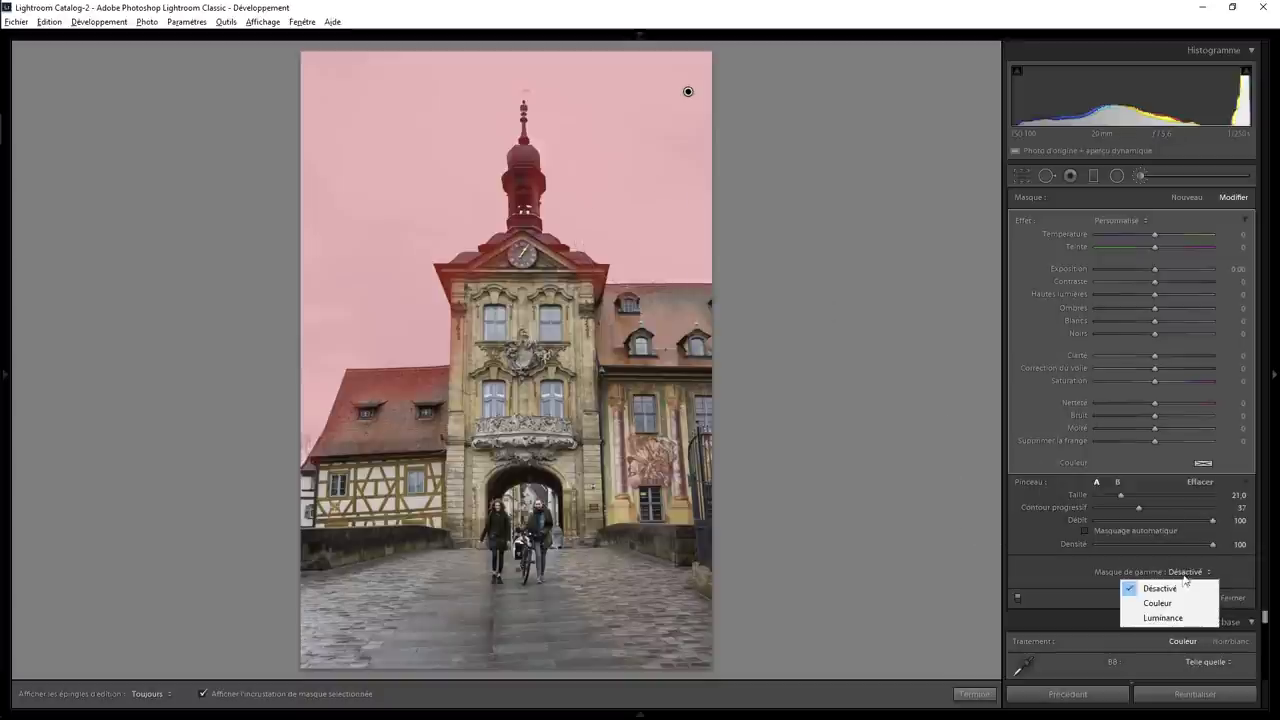
pyautogui.click(1162, 617)
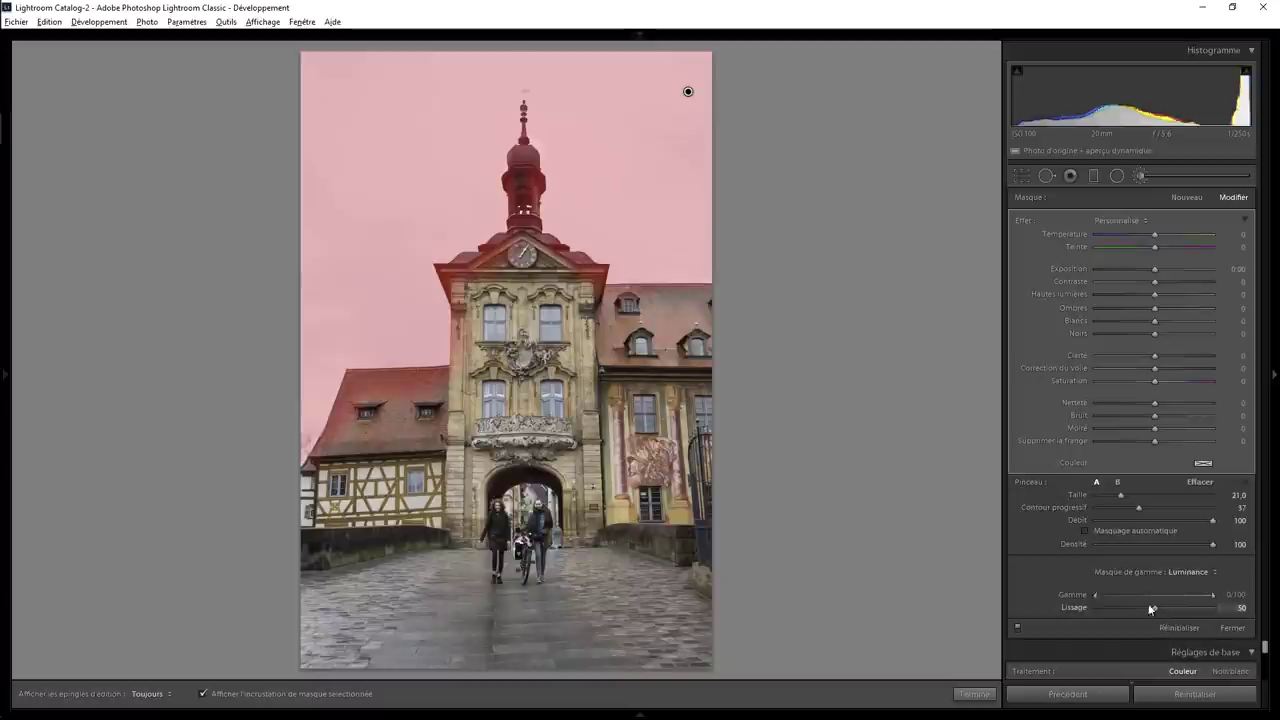
pyautogui.moveTo(1150, 608); pyautogui.dragTo(1103, 614)
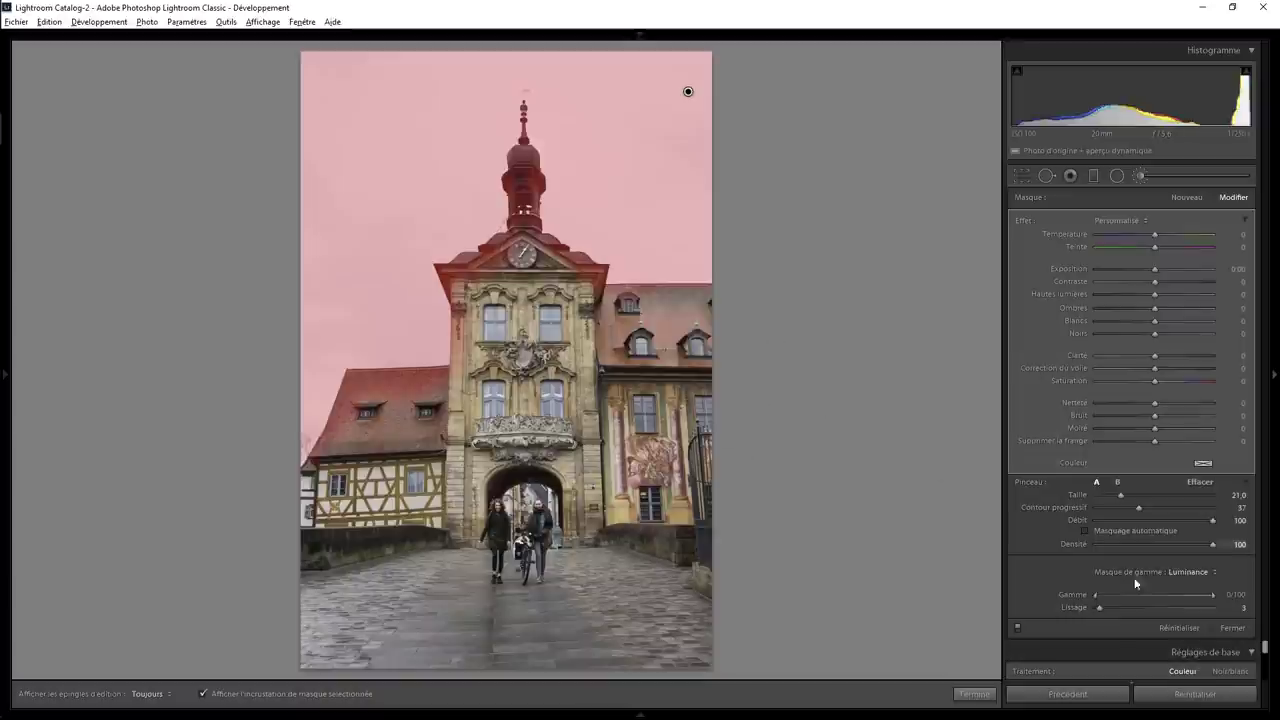
pyautogui.moveTo(1095, 596)
pyautogui.mouseDown()
pyautogui.moveTo(1192, 589)
pyautogui.moveTo(1164, 583)
pyautogui.mouseUp()
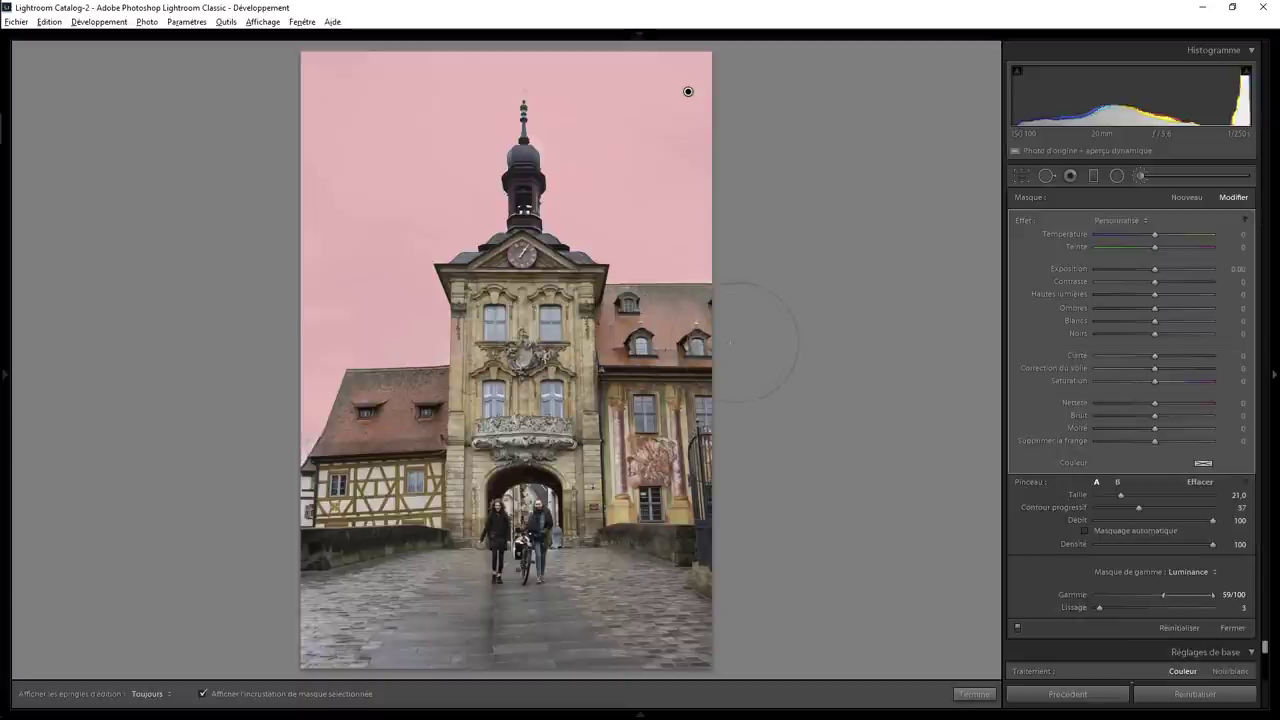
pyautogui.press('o')
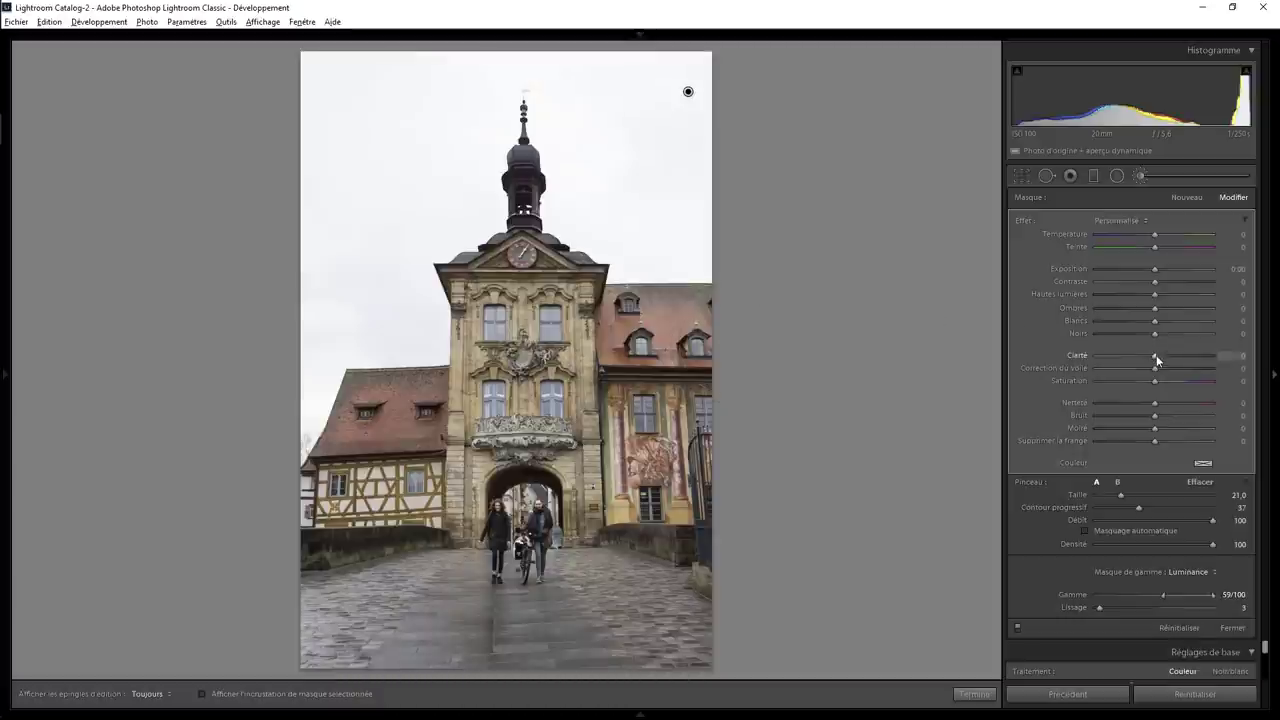
# Give the sky brush Clarity 97, Dehaze 43 and Temperature -6 for cooler, moodier clouds.
pyautogui.moveTo(1180, 357); pyautogui.dragTo(1199, 356)
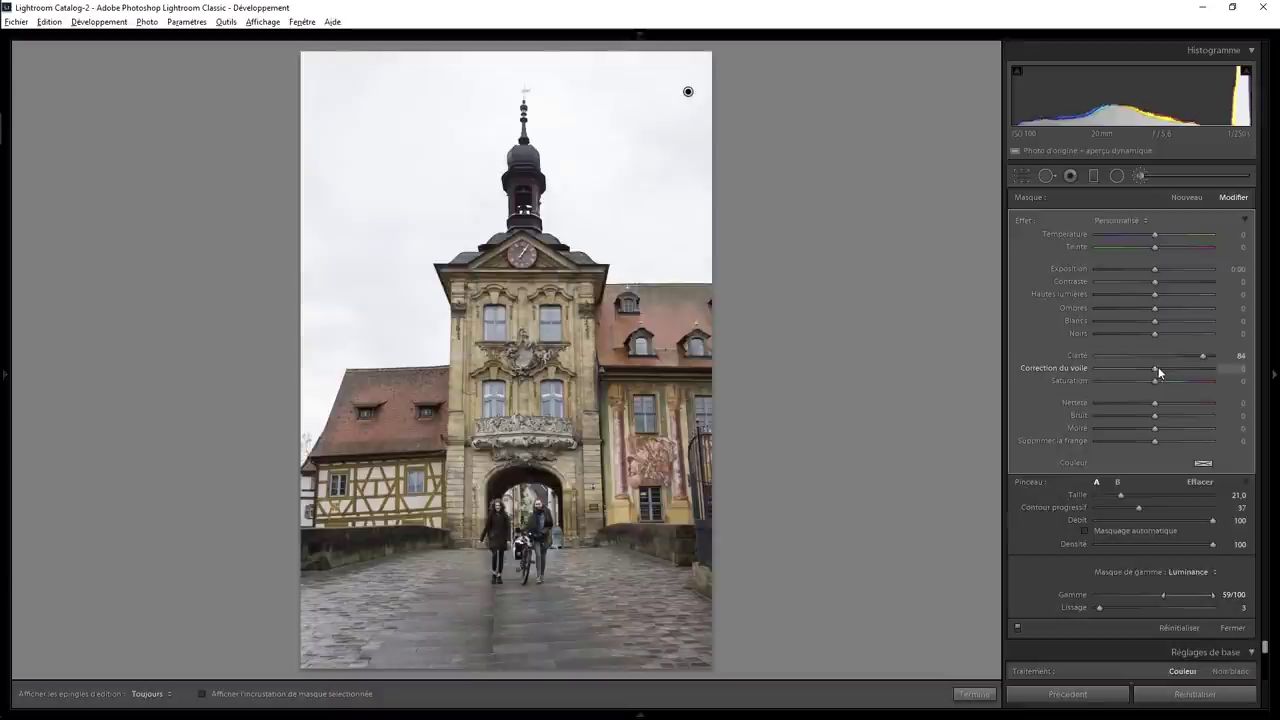
pyautogui.moveTo(1162, 367)
pyautogui.mouseDown()
pyautogui.moveTo(1228, 370)
pyautogui.moveTo(1199, 368)
pyautogui.mouseUp()
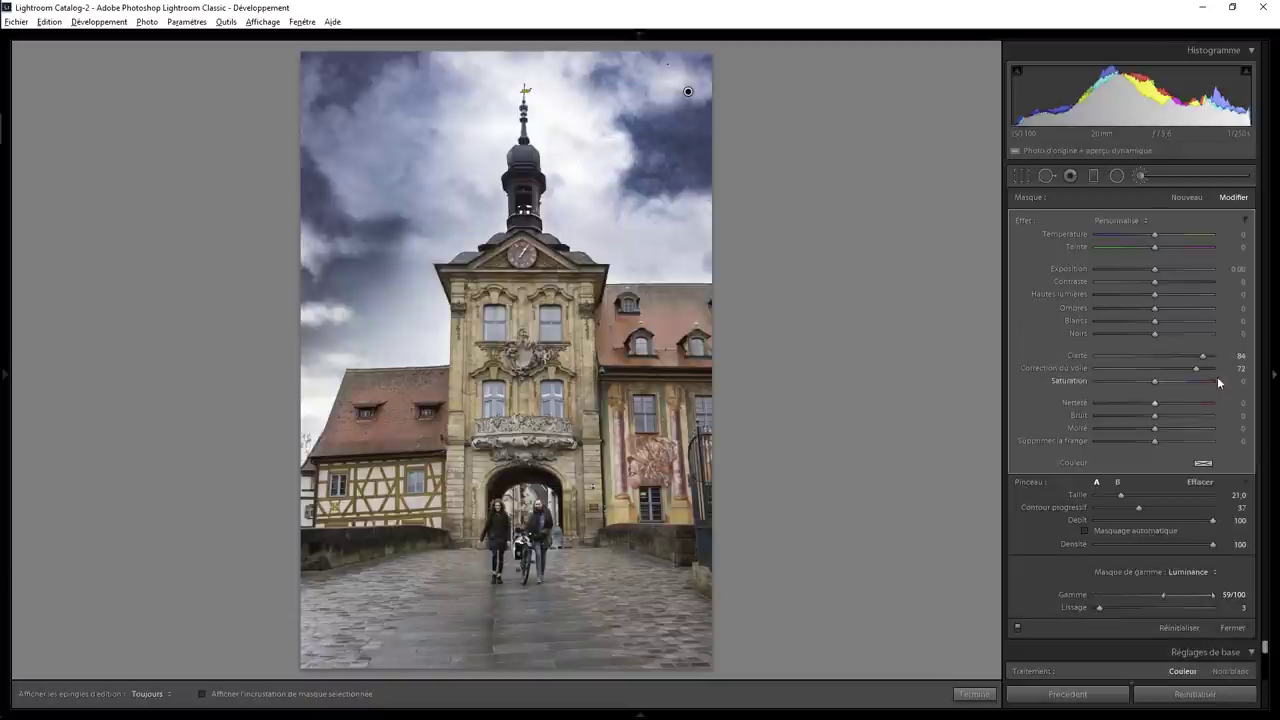
pyautogui.moveTo(1166, 372); pyautogui.dragTo(1183, 373)
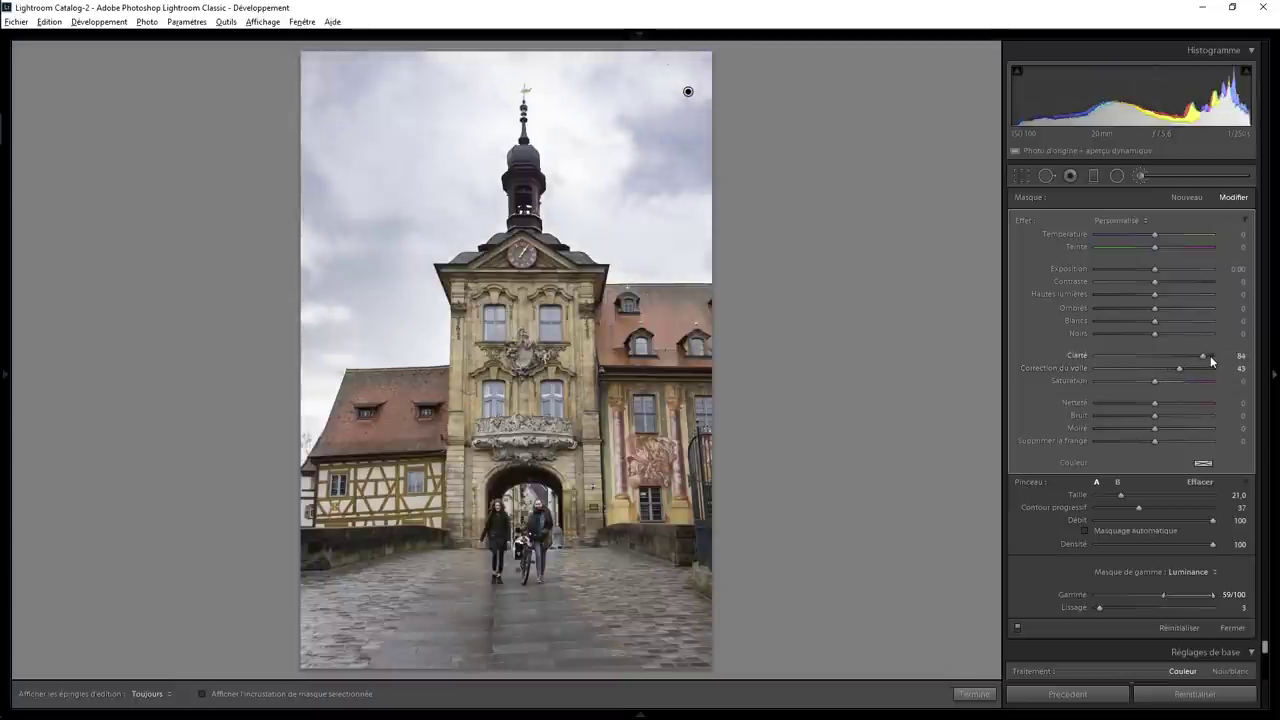
pyautogui.moveTo(1212, 355); pyautogui.dragTo(1216, 356)
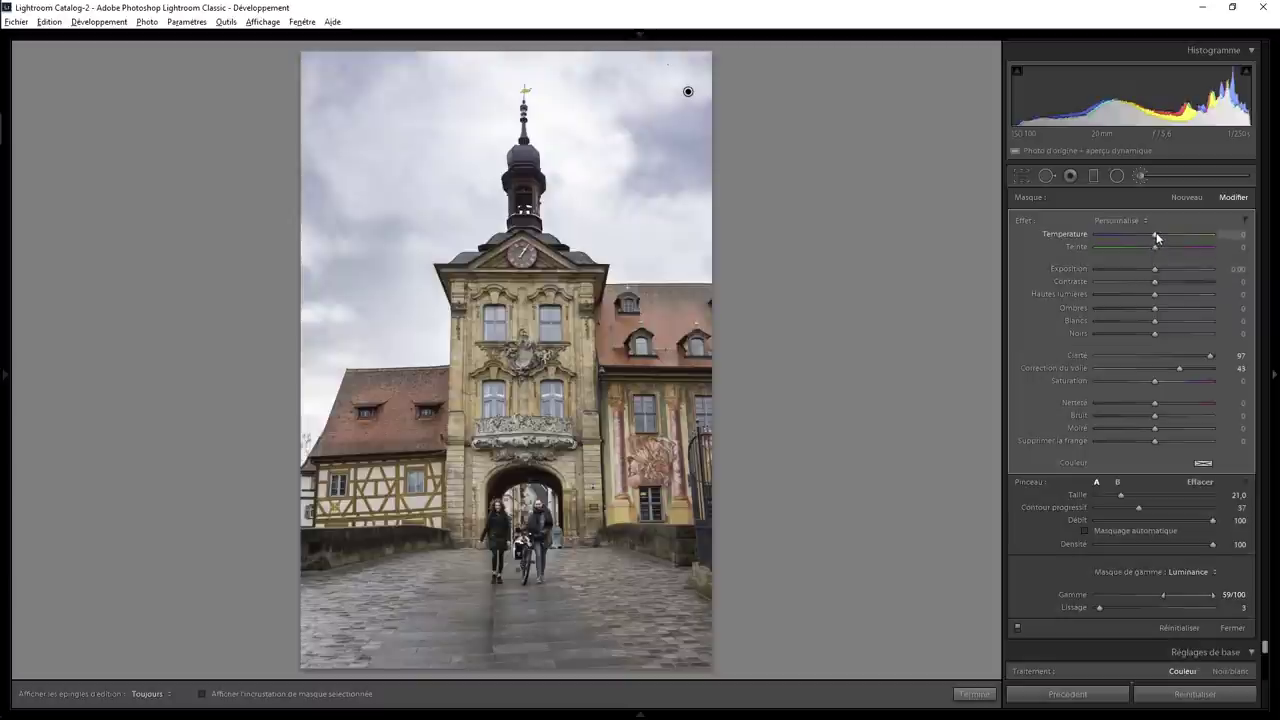
pyautogui.moveTo(1157, 236); pyautogui.dragTo(1154, 239)
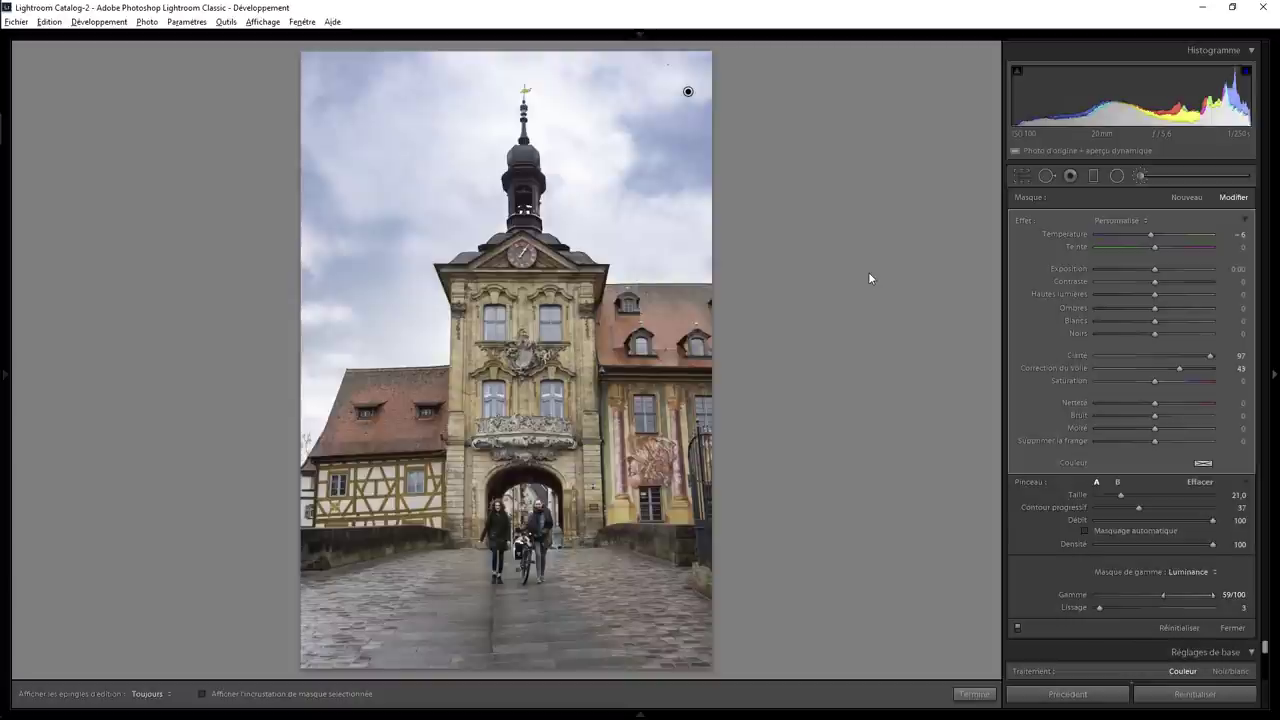
# Commit the sky brush, then heal the spot in the upper-right sky at size 76.
pyautogui.click(975, 695)
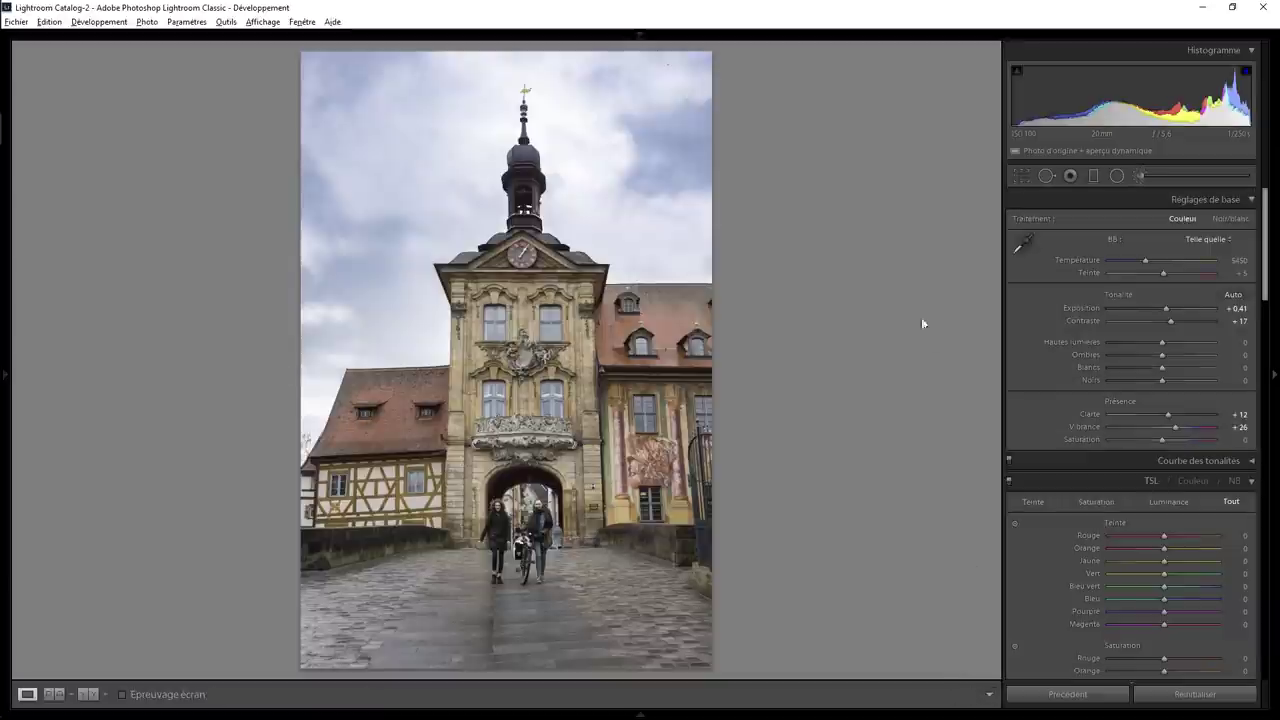
pyautogui.click(1046, 175)
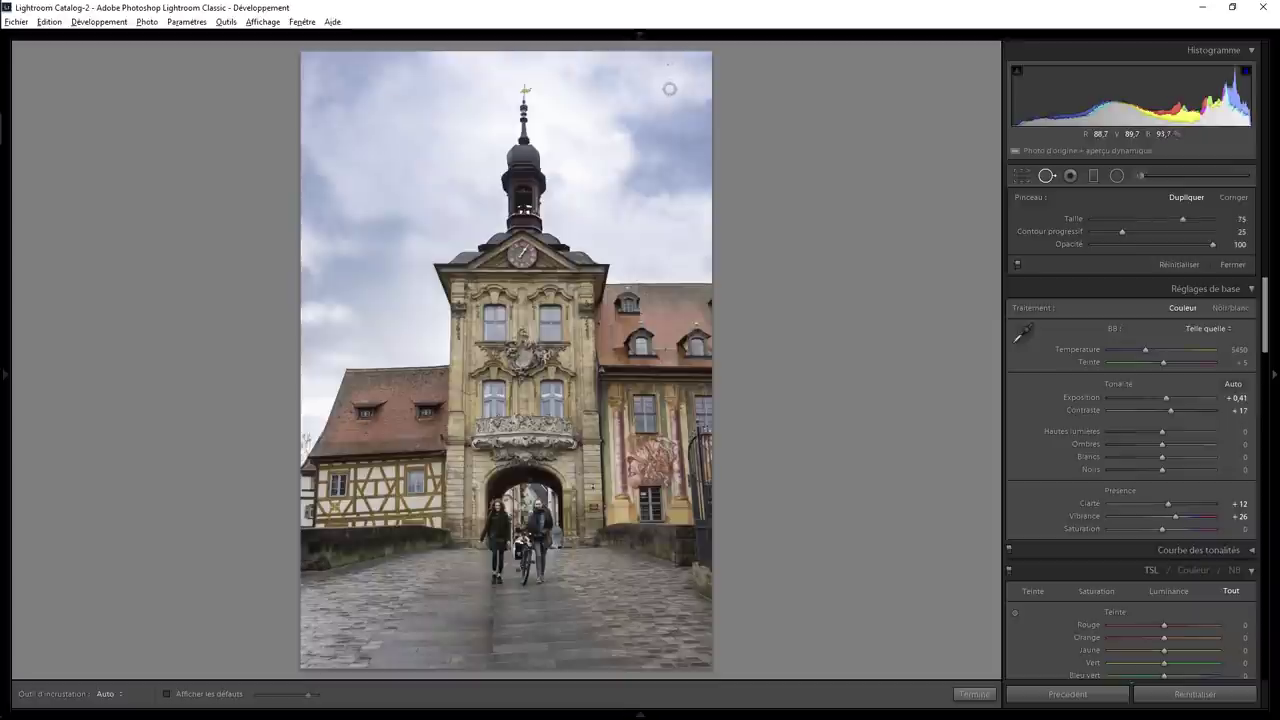
pyautogui.scroll(8, 671, 64)
pyautogui.moveTo(676, 80); pyautogui.dragTo(647, 62)
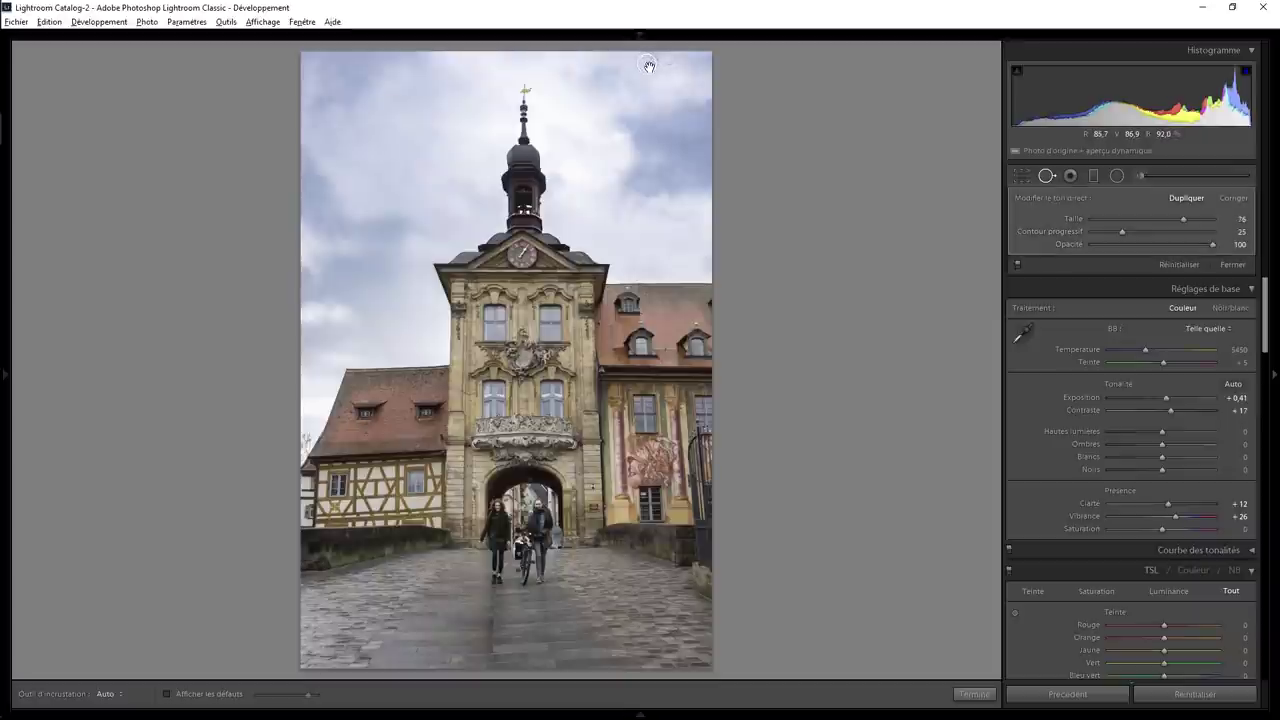
pyautogui.click(1233, 199)
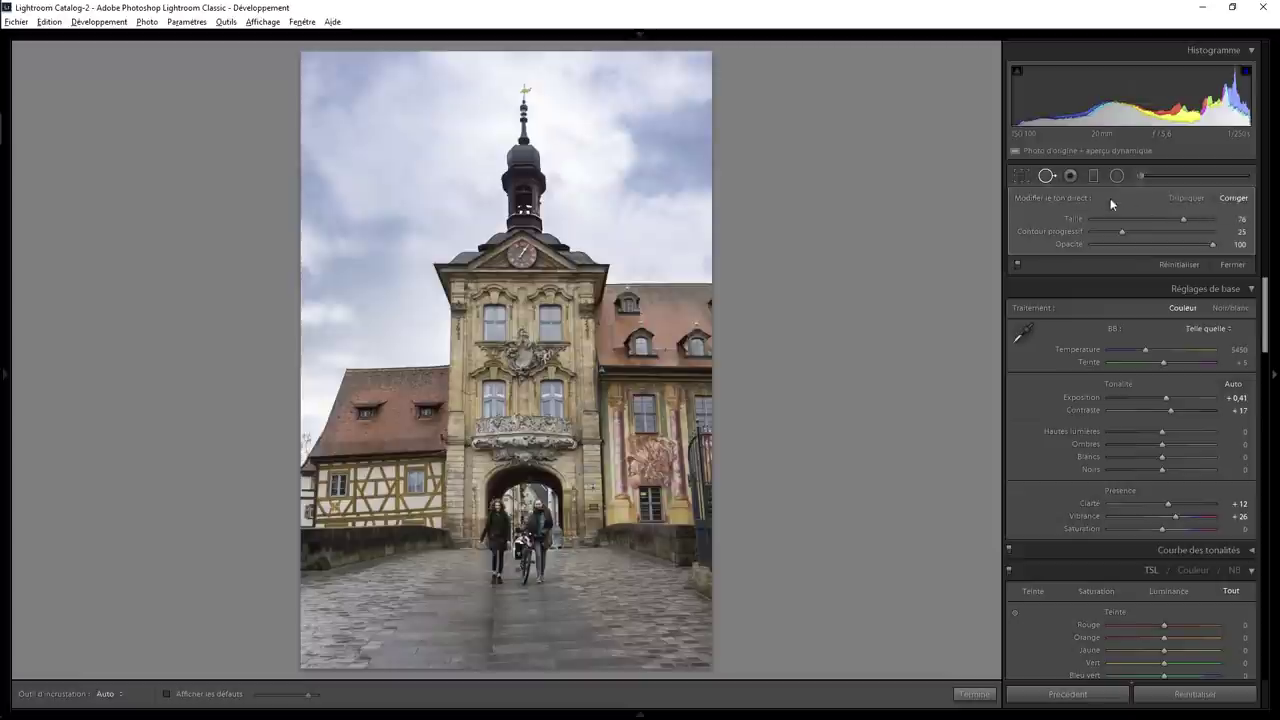
pyautogui.click(973, 694)
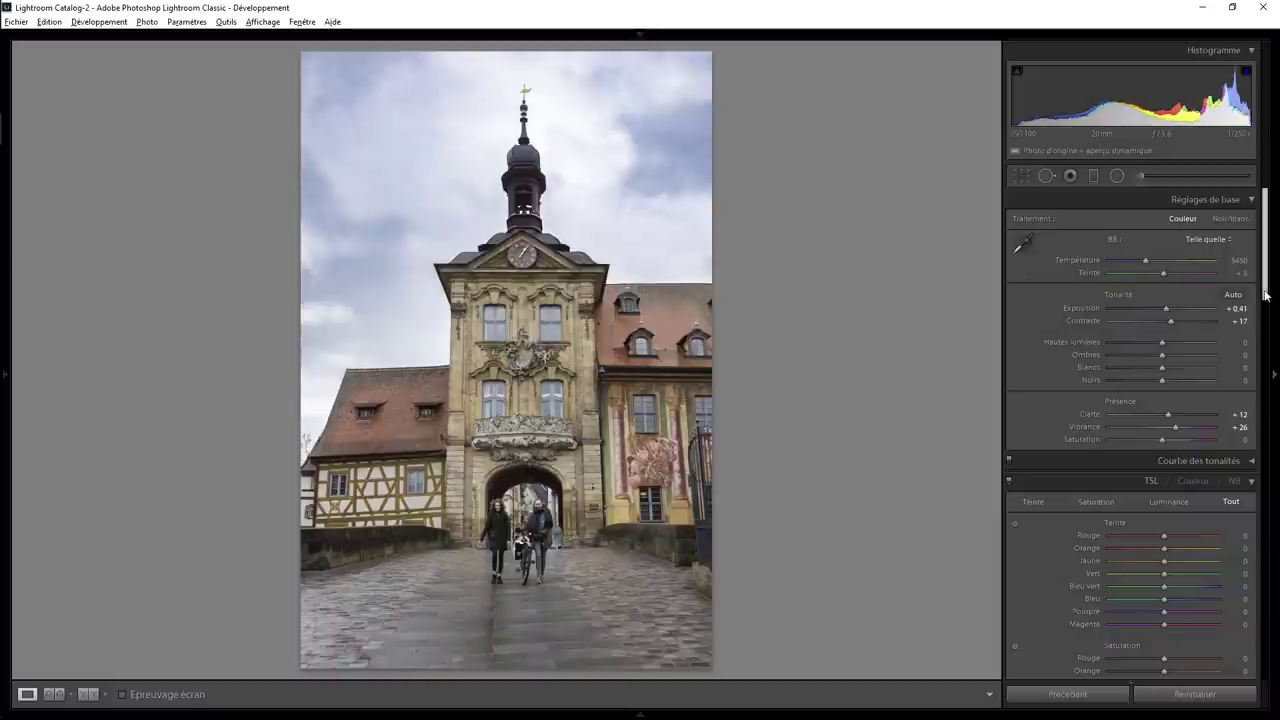
# In HSL Luminance, lower Orange to -8 and raise Yellow to +13.
pyautogui.scroll(-5, 1266, 377)
pyautogui.scroll(-3, 1266, 377)
pyautogui.moveTo(1164, 376)
pyautogui.mouseDown()
pyautogui.moveTo(1119, 380)
pyautogui.moveTo(1163, 386)
pyautogui.moveTo(1120, 383)
pyautogui.moveTo(1172, 381)
pyautogui.moveTo(1171, 366)
pyautogui.moveTo(1151, 366)
pyautogui.moveTo(1162, 366)
pyautogui.mouseUp()
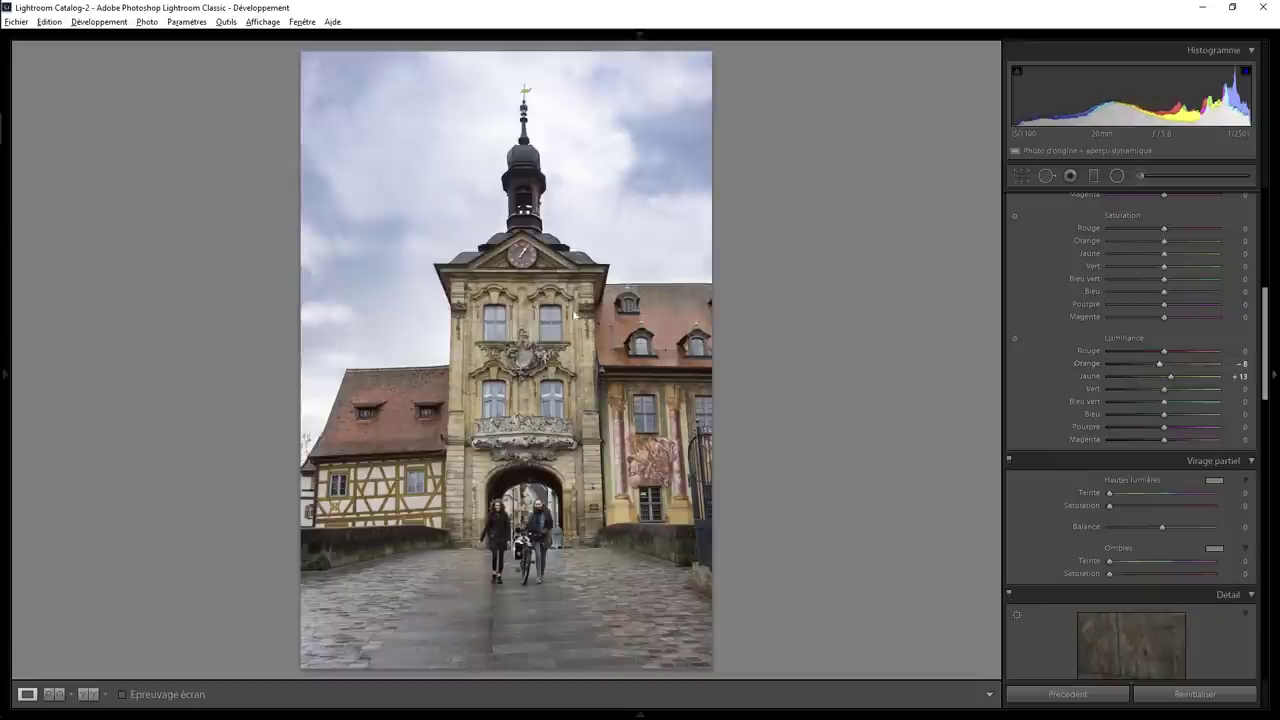
# Zoom 1:1 on the clock and paint a size-12 brush mask over the clock face.
pyautogui.click(529, 254)
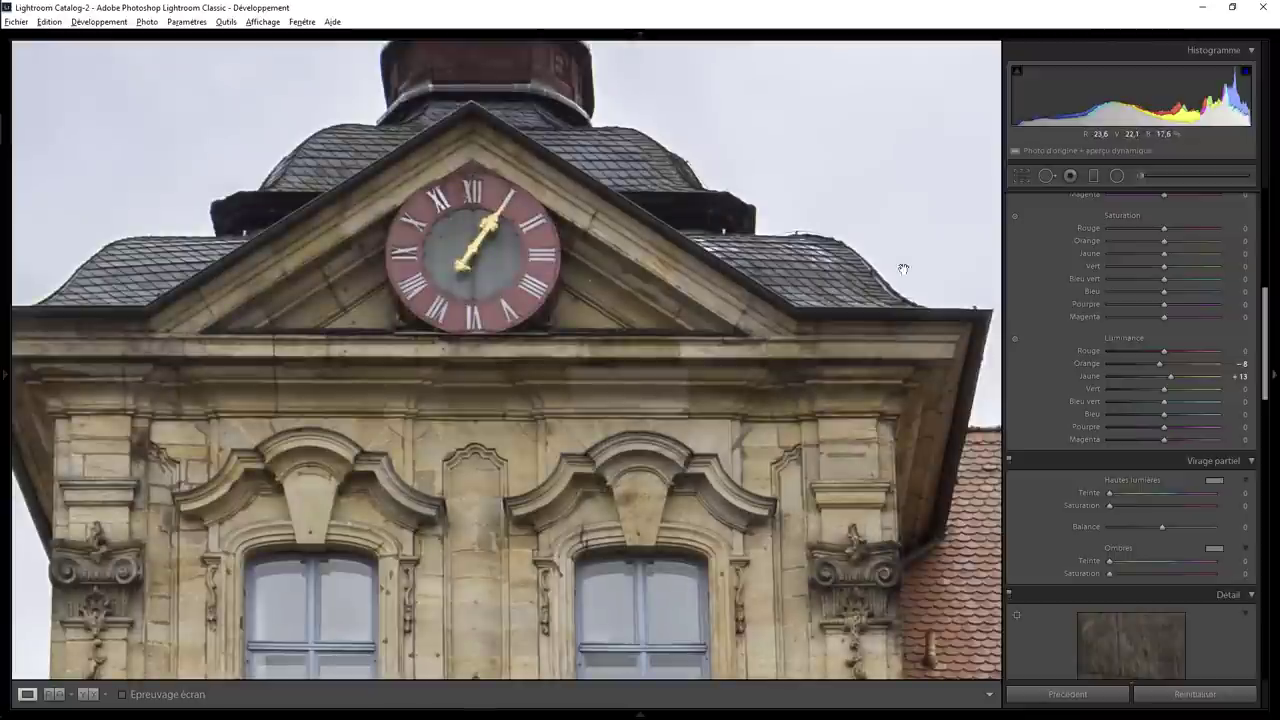
pyautogui.click(1141, 176)
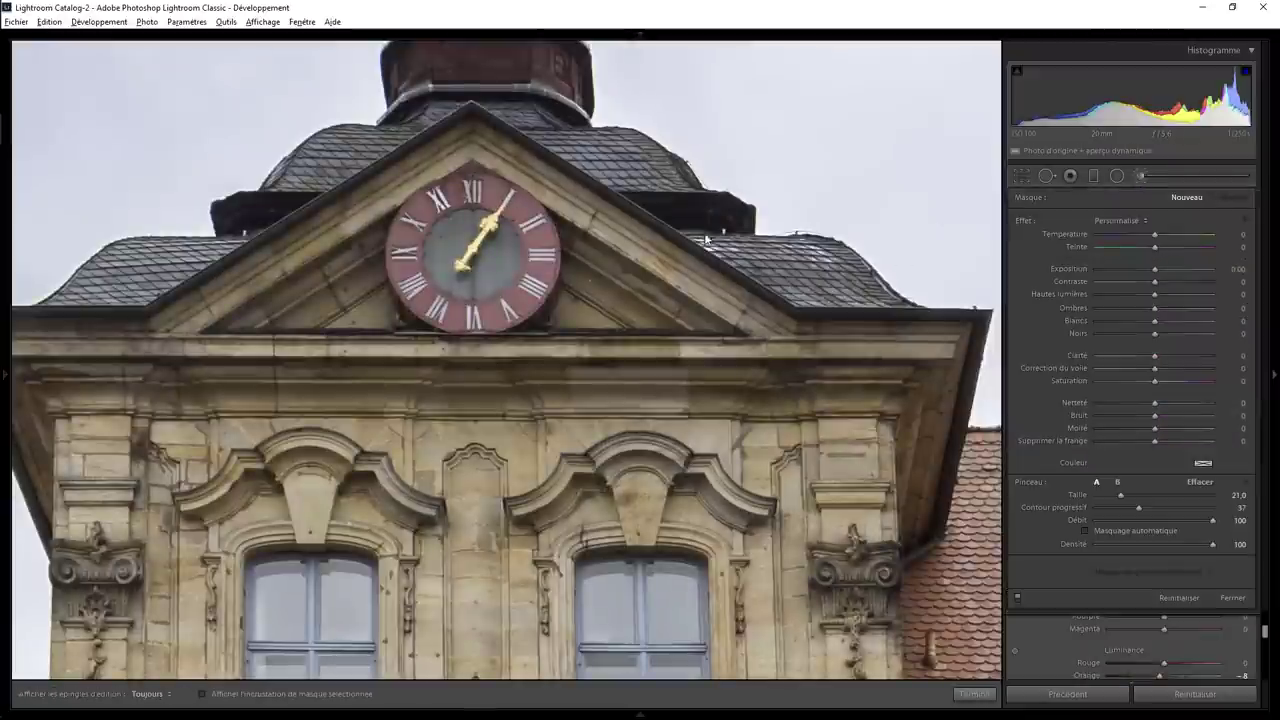
pyautogui.scroll(2, 540, 238)
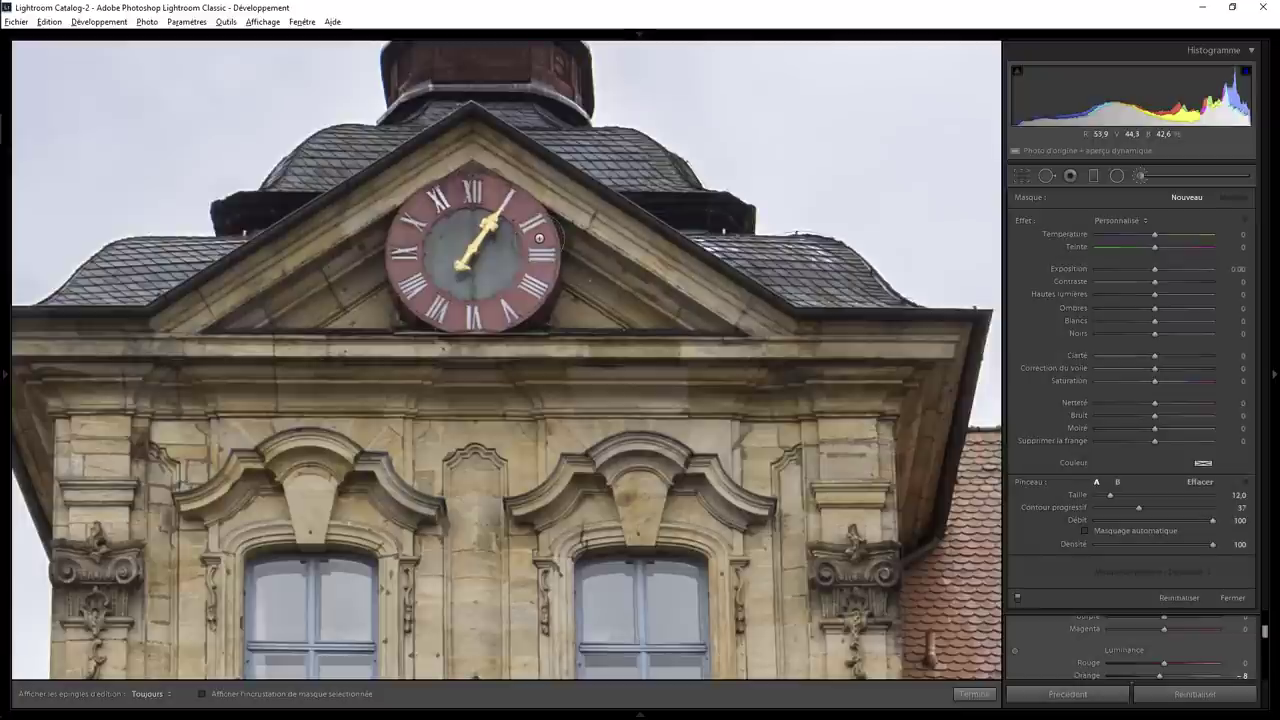
pyautogui.press('h')
pyautogui.moveTo(440, 230); pyautogui.dragTo(538, 234)
pyautogui.press('h')
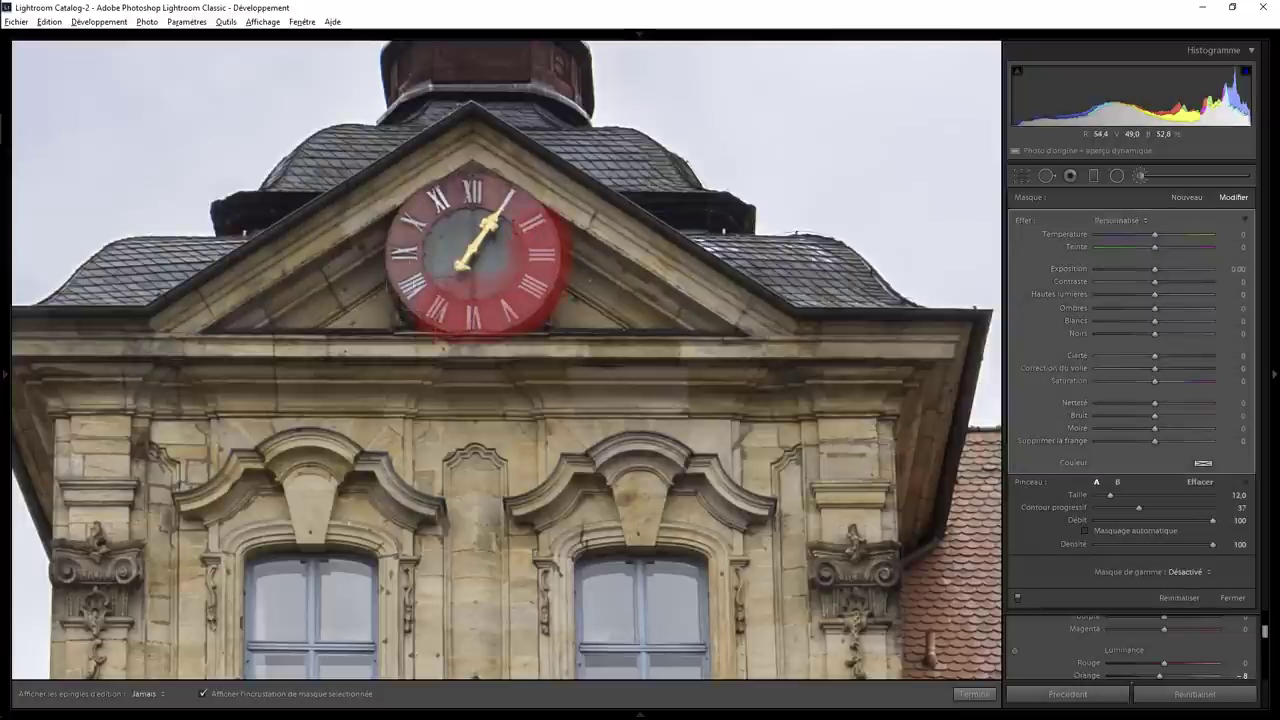
pyautogui.moveTo(414, 300); pyautogui.dragTo(515, 205)
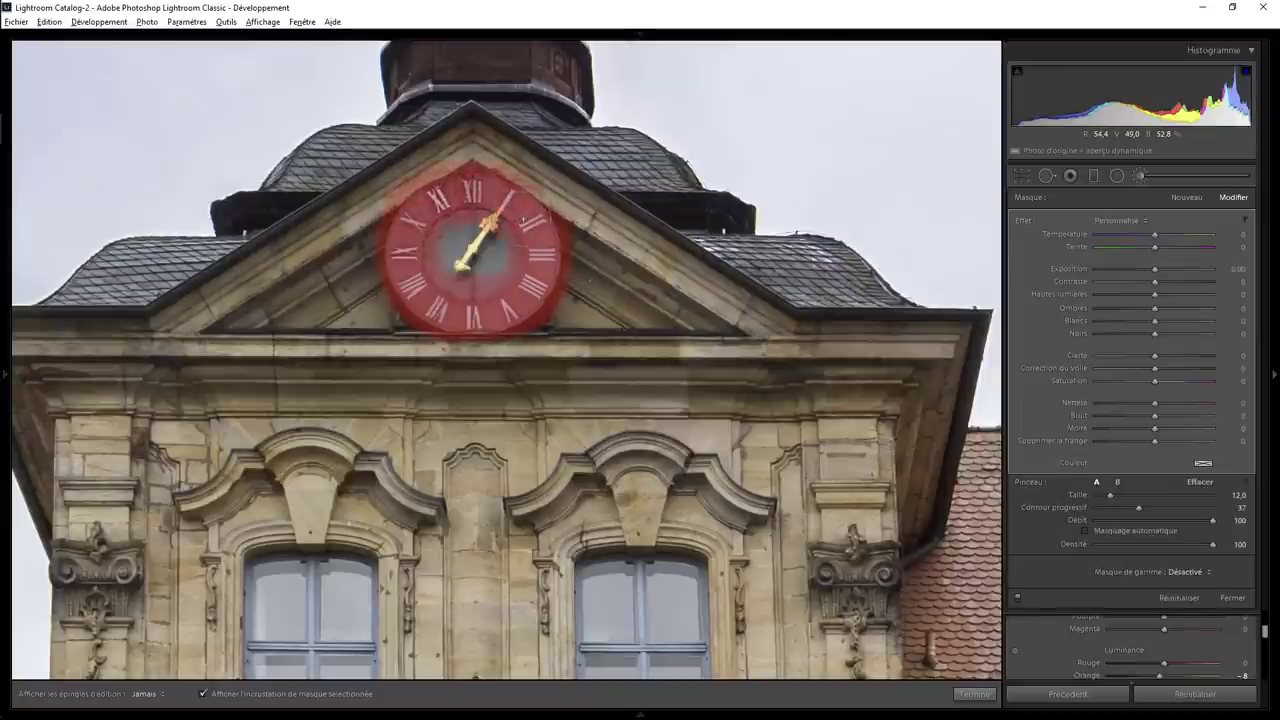
pyautogui.press('h')
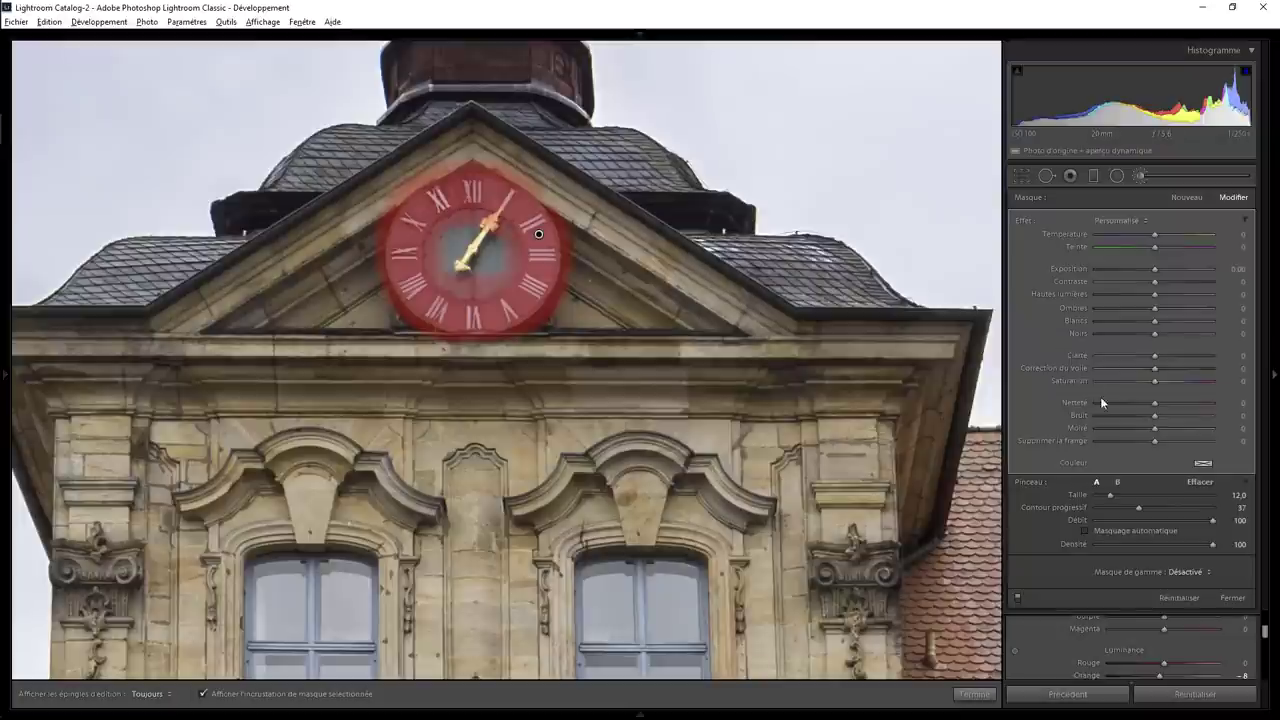
# Restrict the clock mask with a Color range mask sampled from the red clock ring.
pyautogui.click(1186, 573)
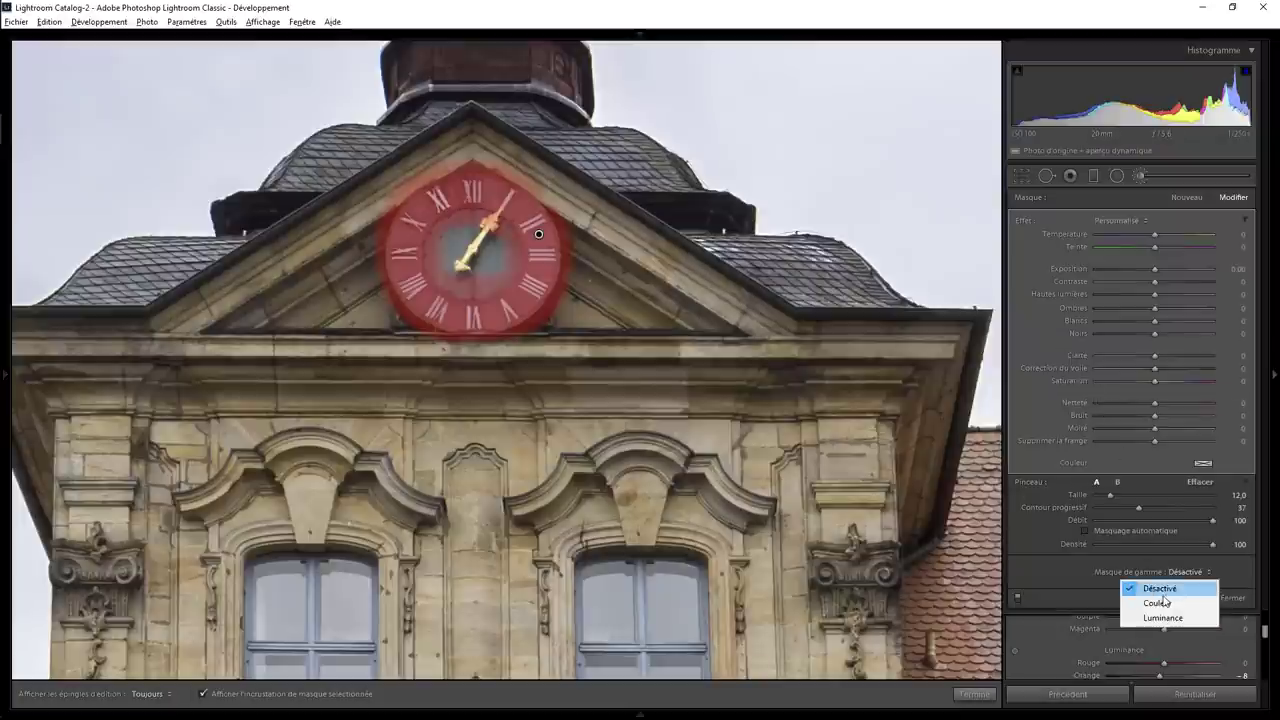
pyautogui.click(1158, 604)
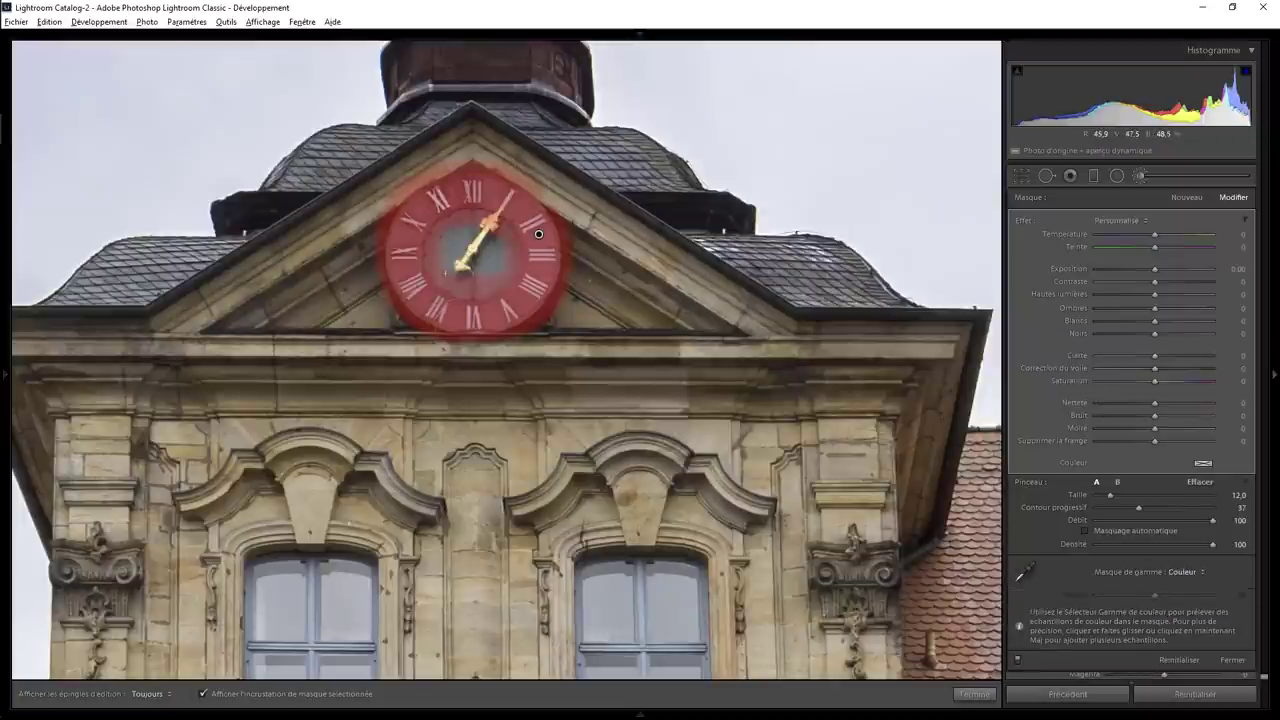
pyautogui.click(1026, 573)
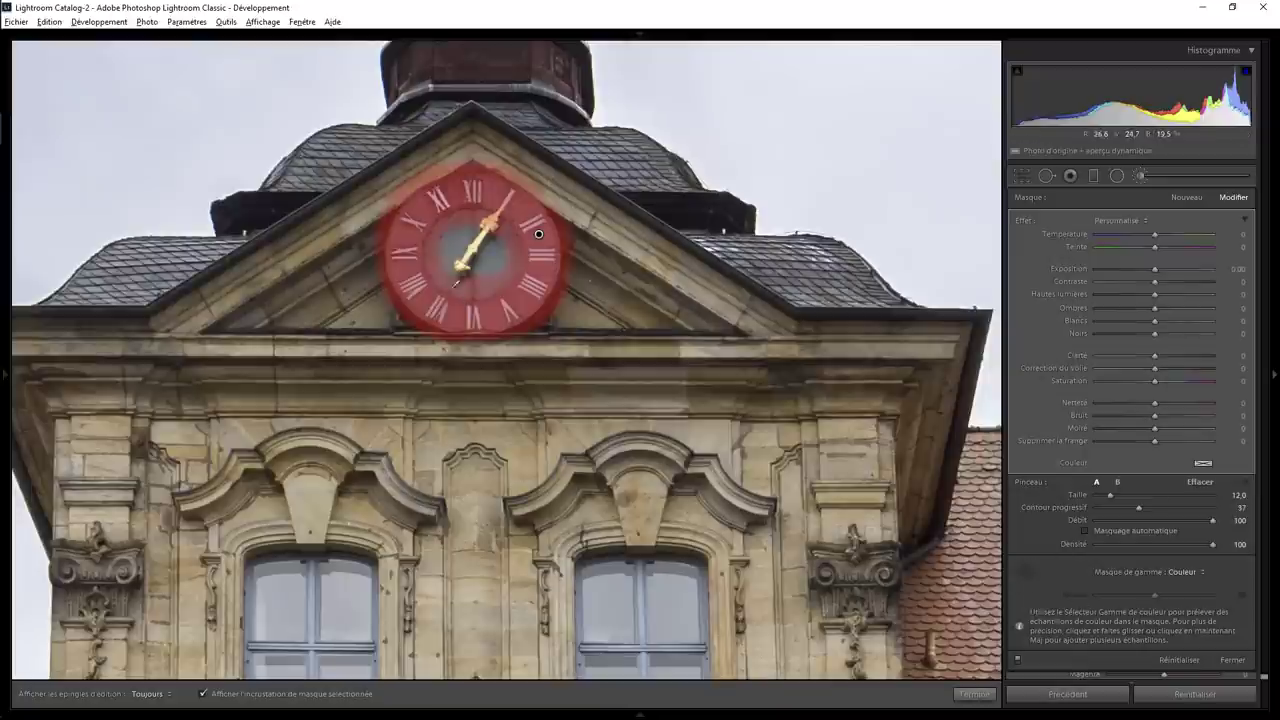
pyautogui.click(408, 265)
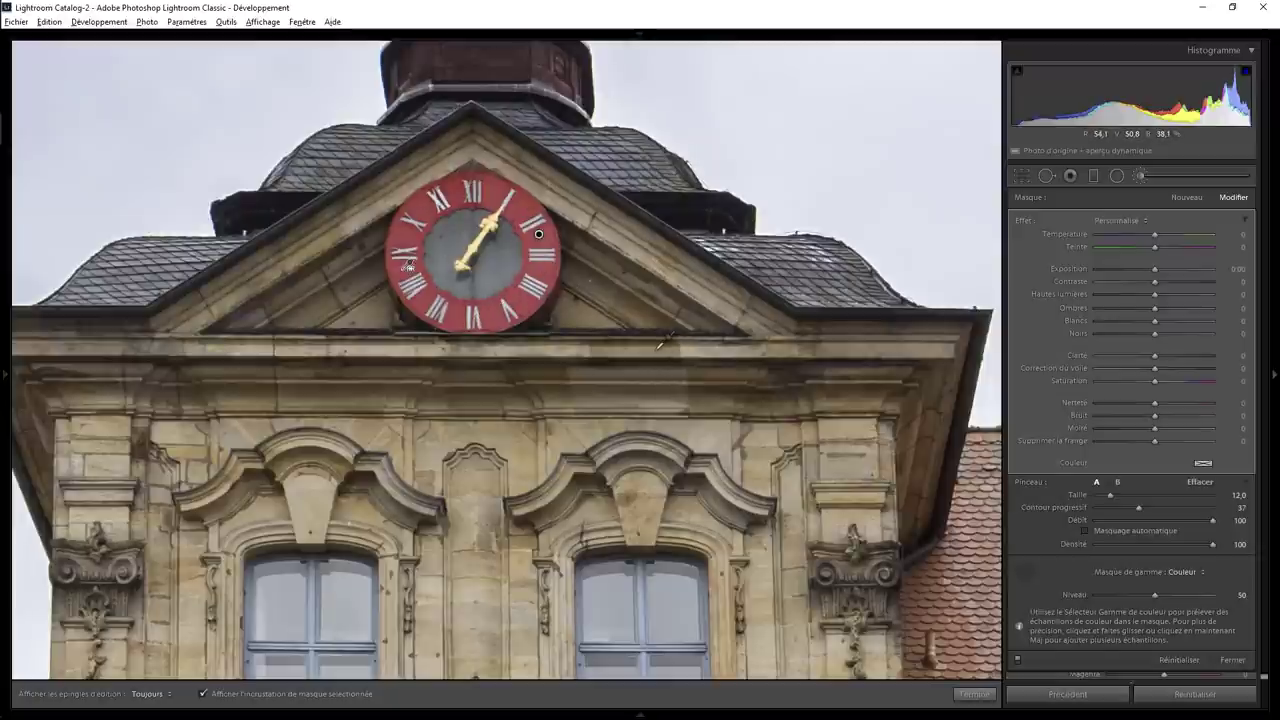
pyautogui.press('o')
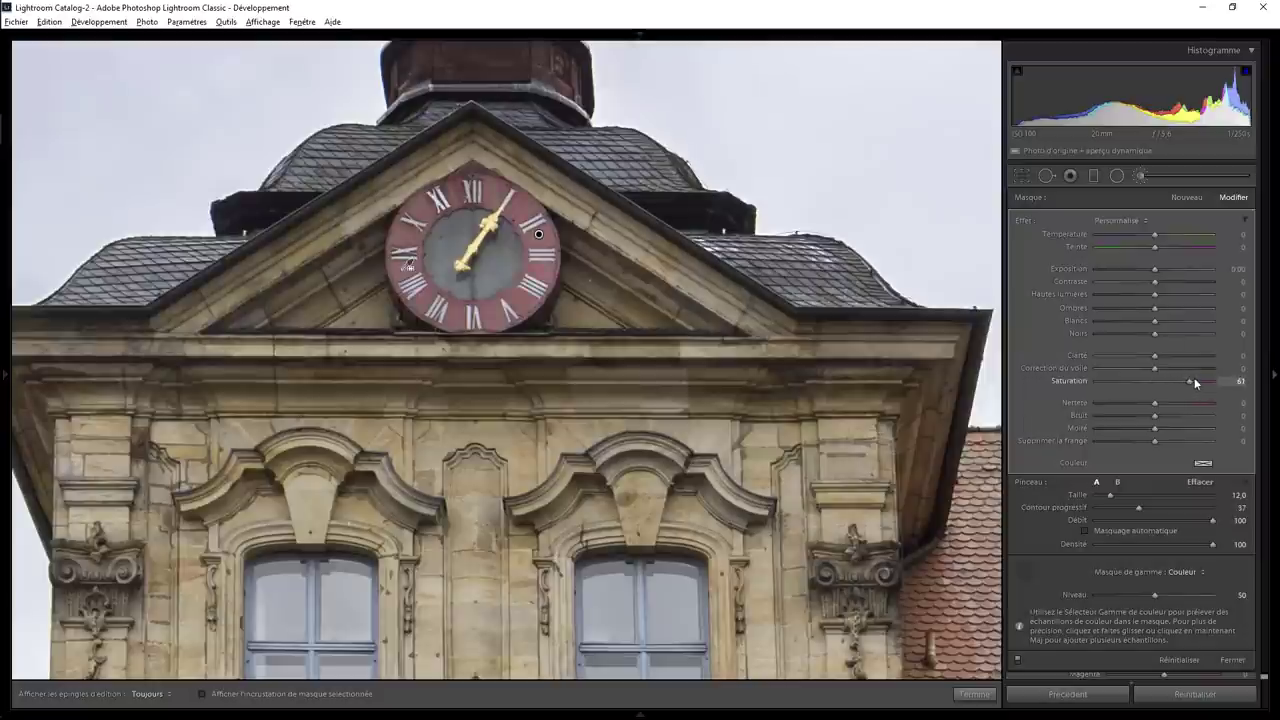
# Set the clock brush to Saturation 100, Clarity 16, Contrast 19 and Exposure 0.21.
pyautogui.write('100')
pyautogui.press('Return')
pyautogui.write('5')
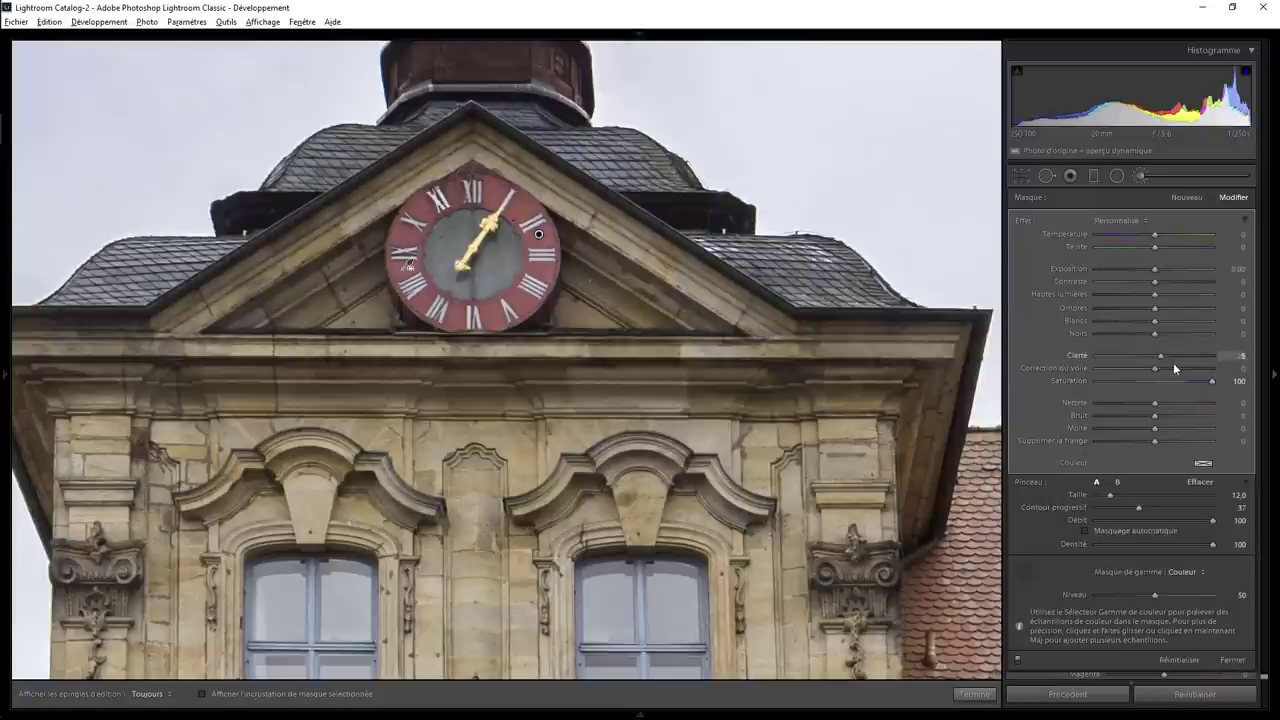
pyautogui.press('Return')
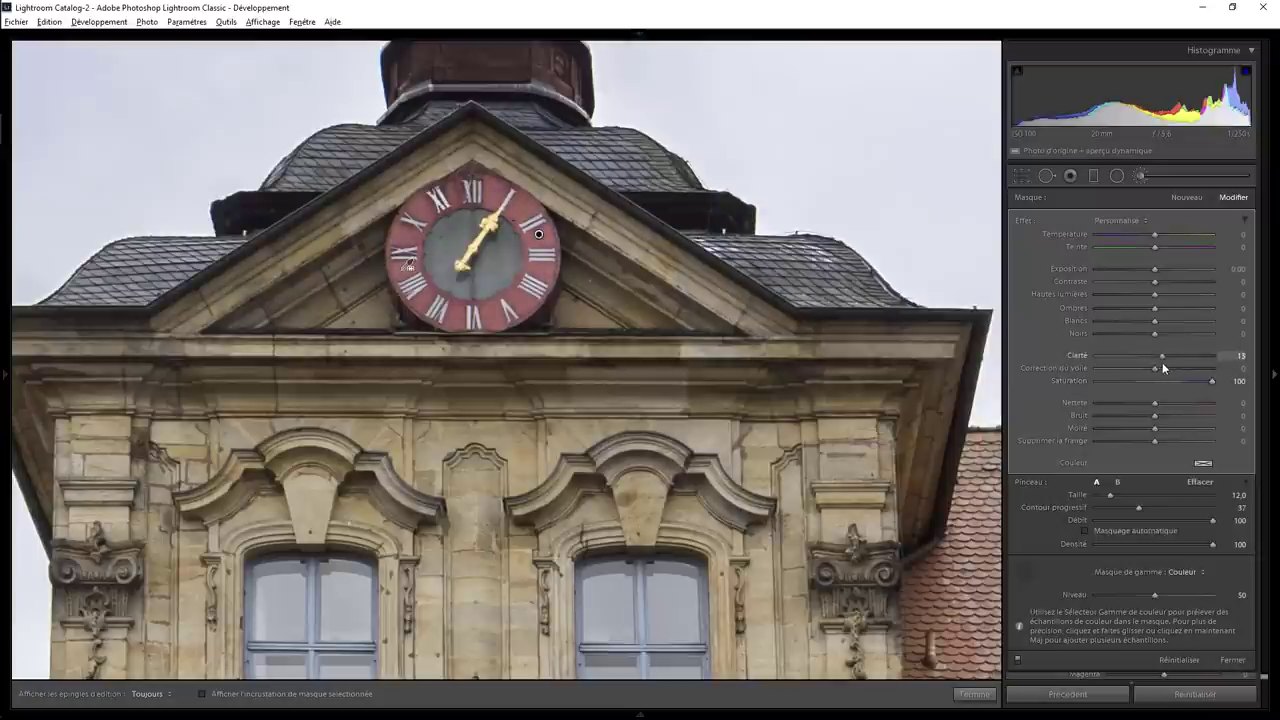
pyautogui.moveTo(1162, 367); pyautogui.dragTo(1166, 288)
pyautogui.moveTo(1154, 281); pyautogui.dragTo(1176, 283)
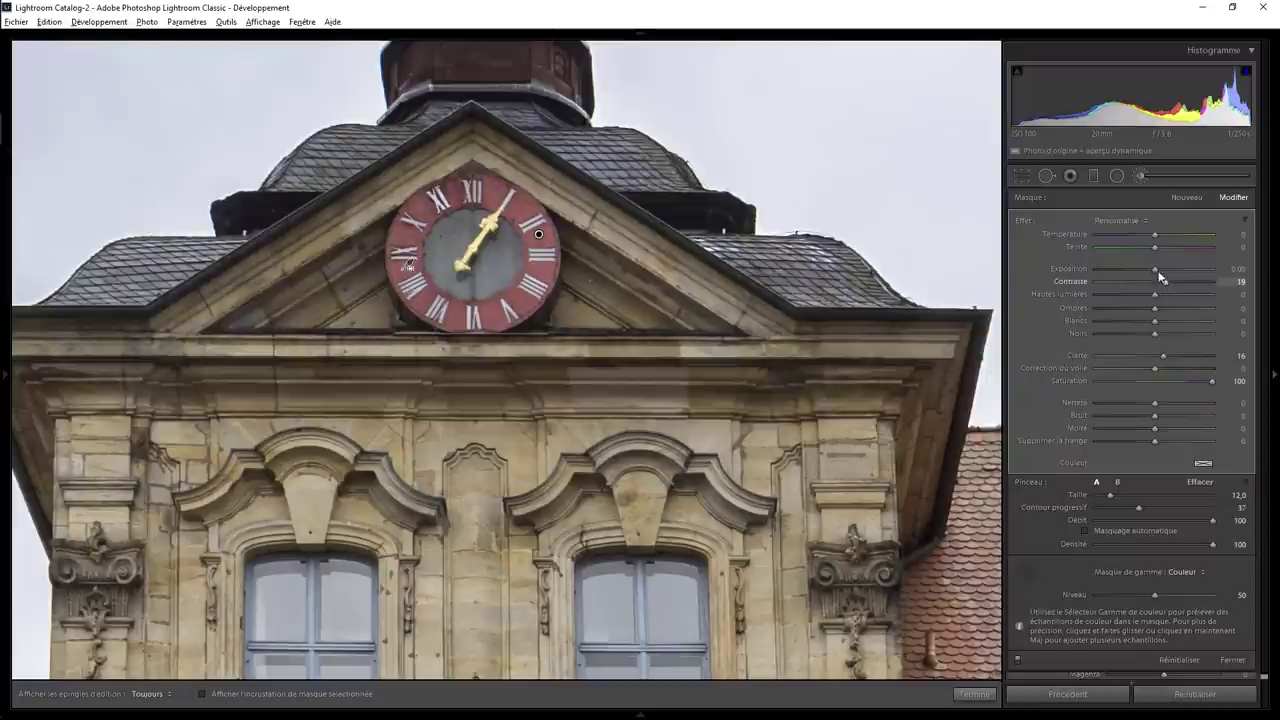
pyautogui.moveTo(1155, 270); pyautogui.dragTo(1158, 270)
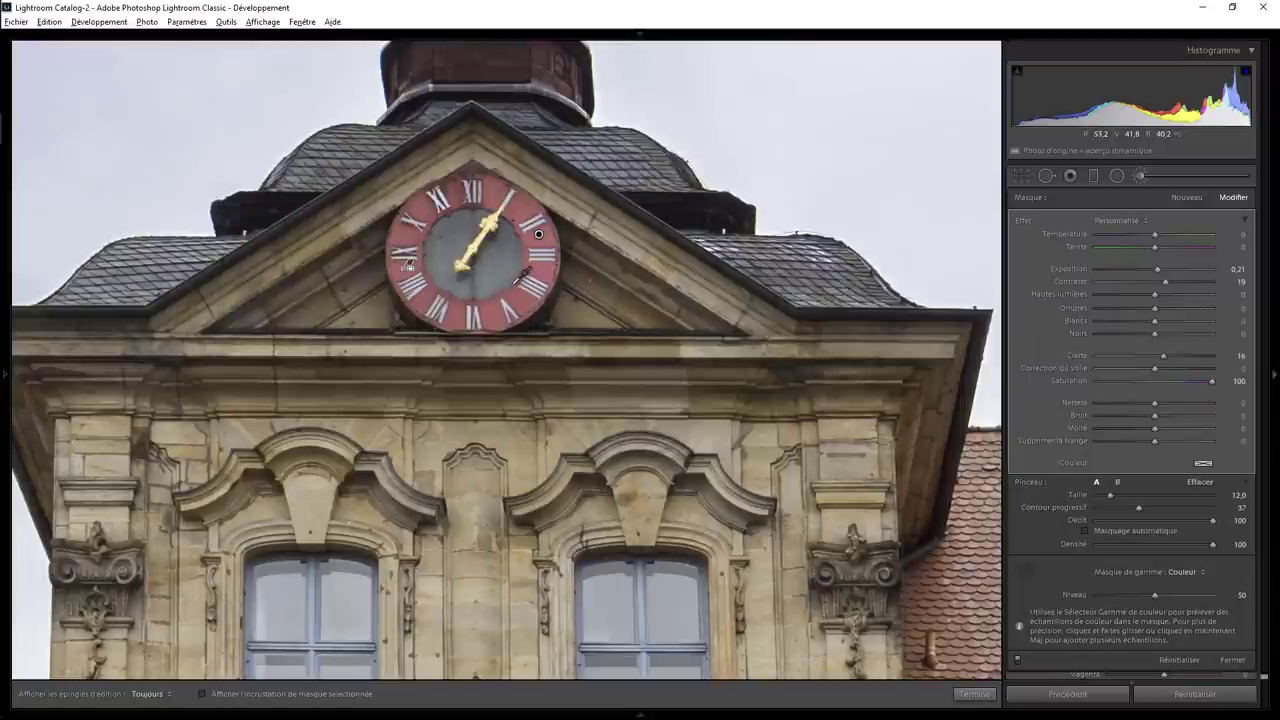
# Commit the clock brush adjustment, fit the whole town hall photo, and toggle Before/After.
pyautogui.click(973, 695)
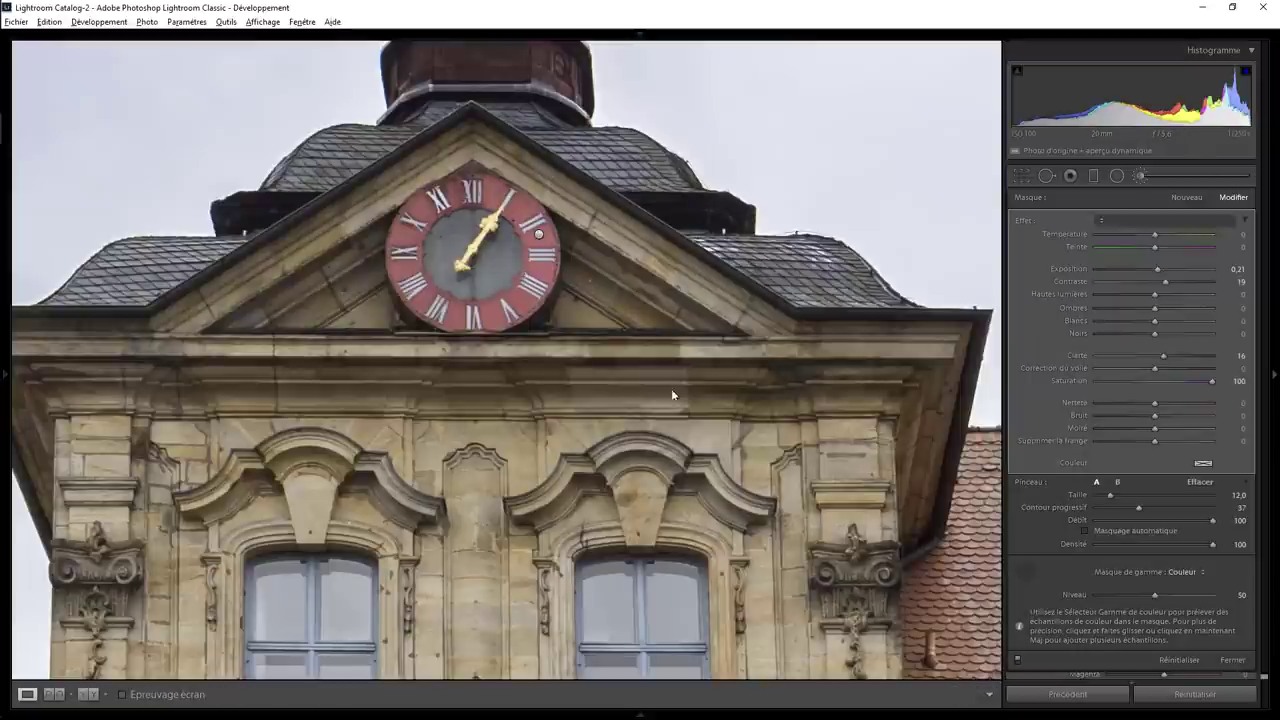
pyautogui.click(543, 288)
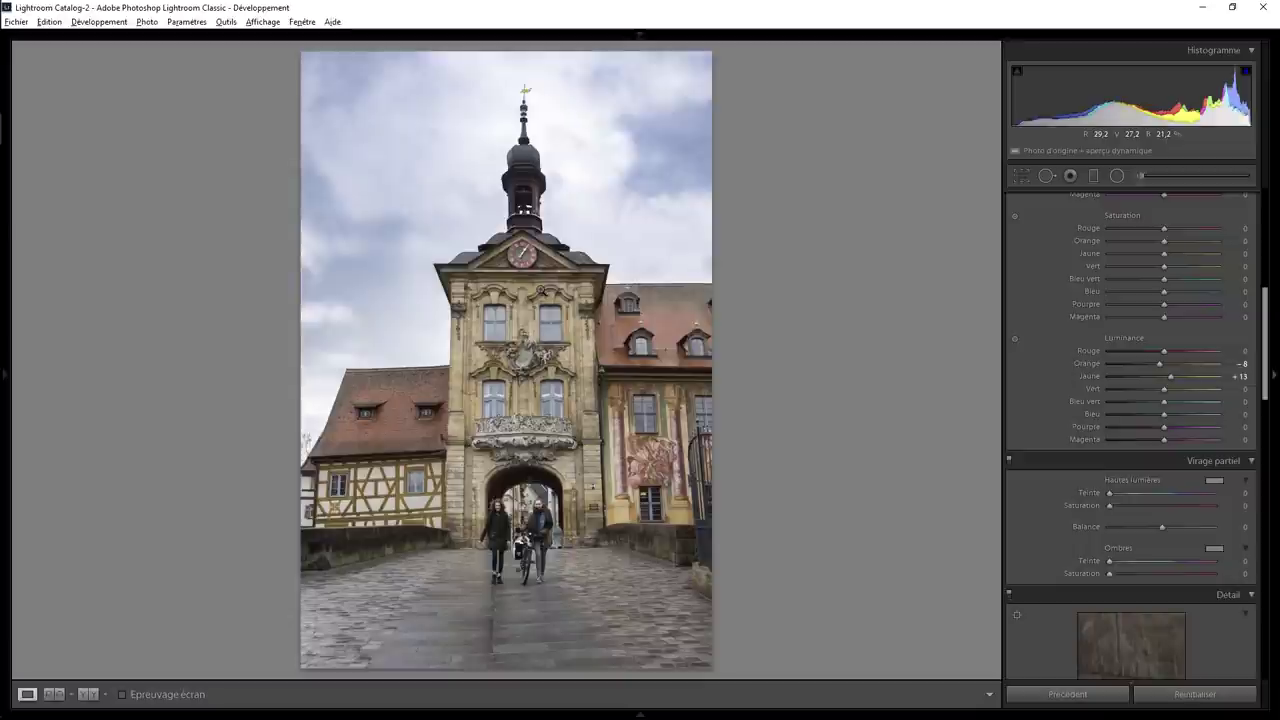
pyautogui.press('\\')
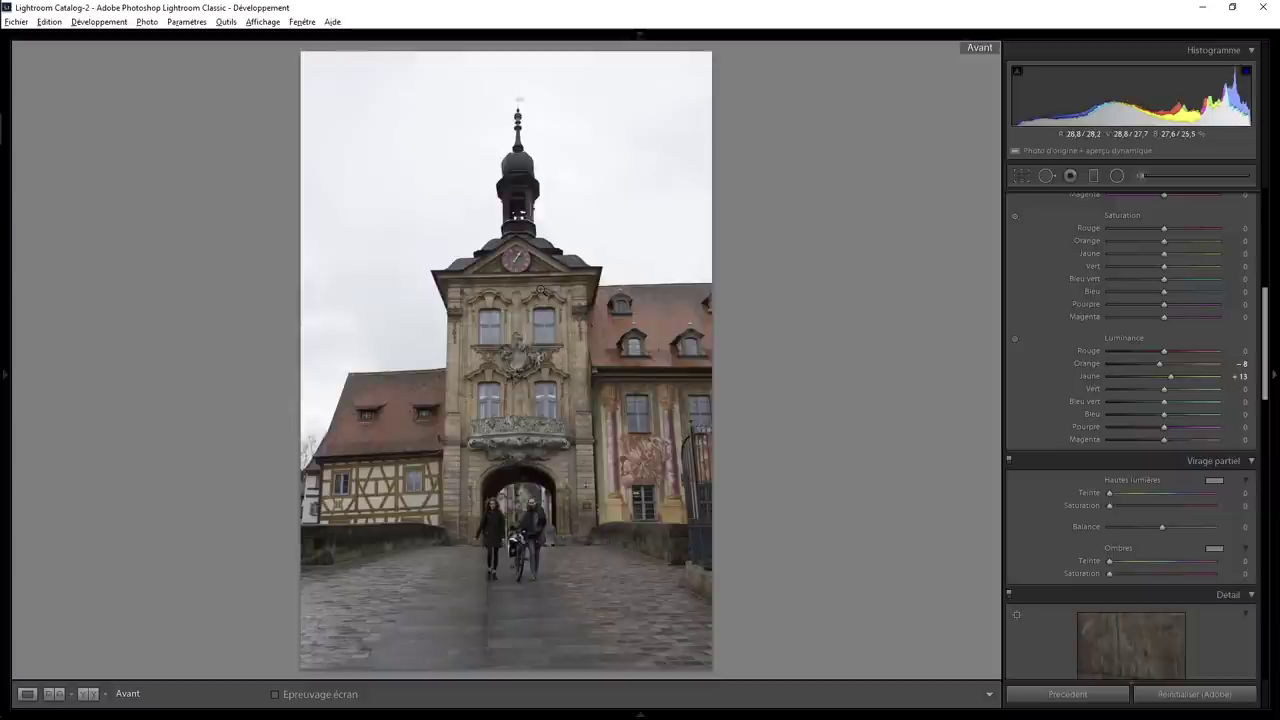
pyautogui.press('\\')
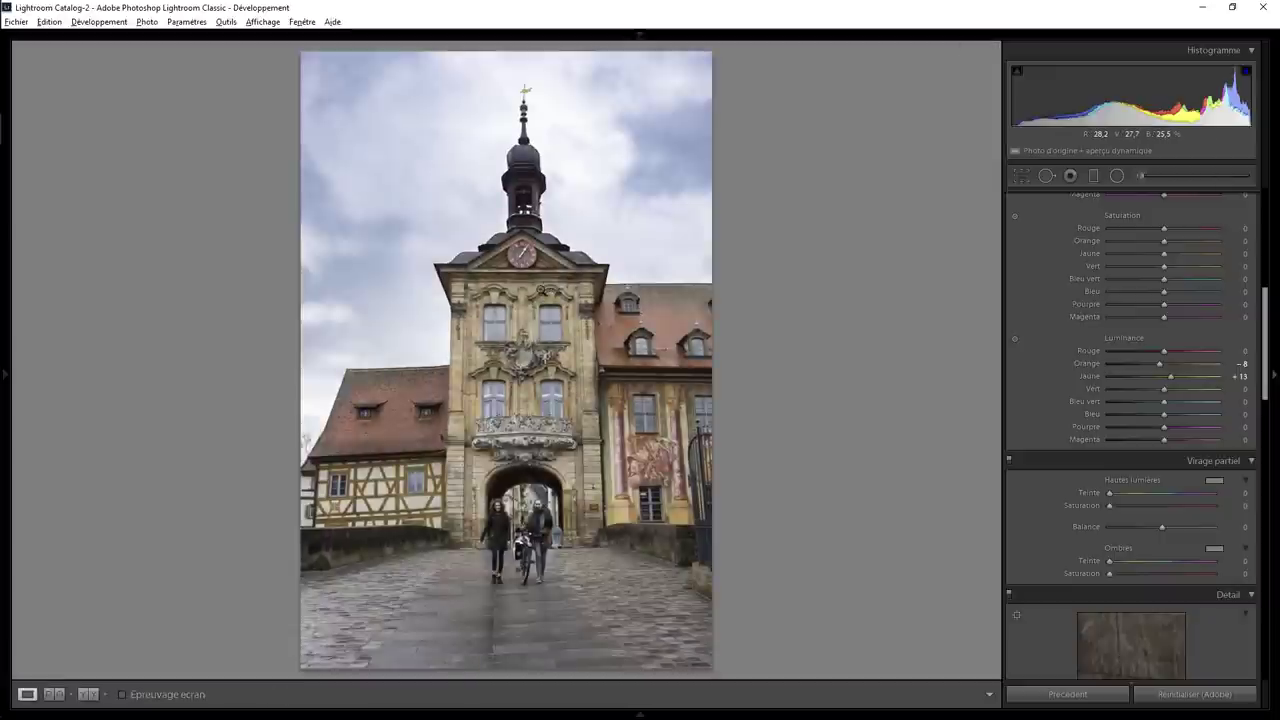
pyautogui.press('\\')
pyautogui.press('\\')
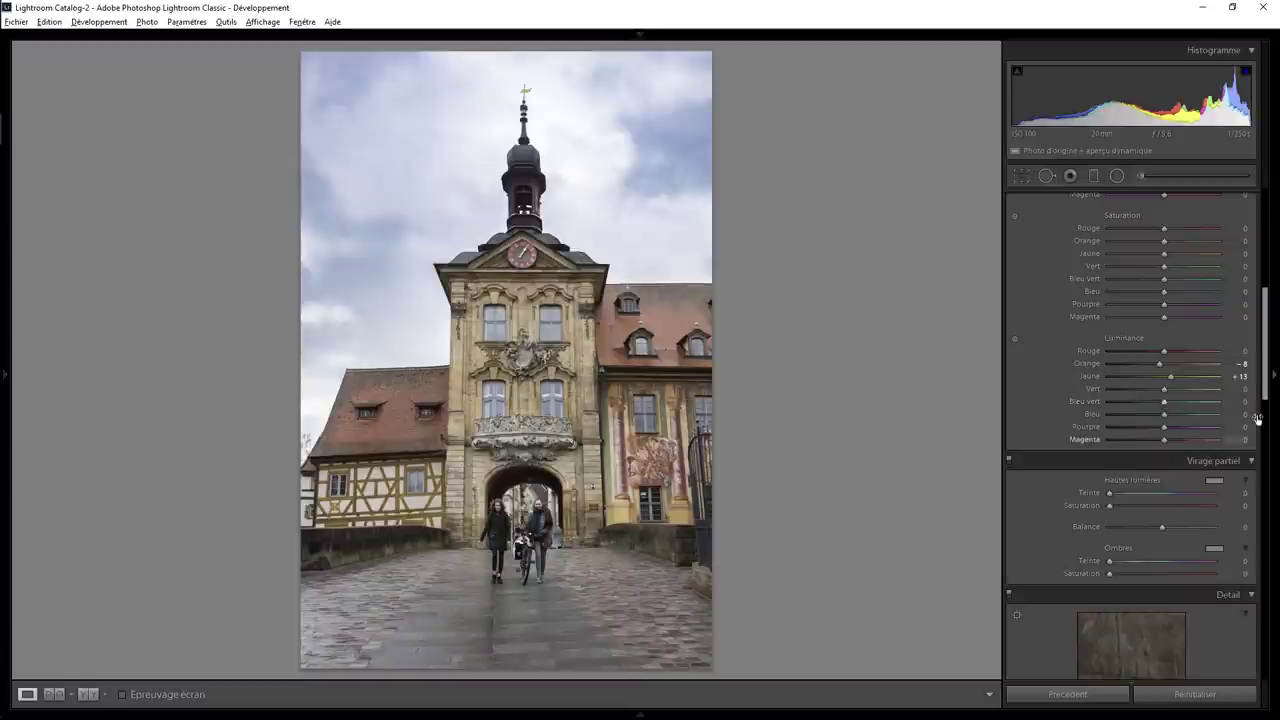
# Set Basic panel Exposure to +0.29, then view the unedited original for comparison.
pyautogui.moveTo(1264, 400); pyautogui.dragTo(1267, 283)
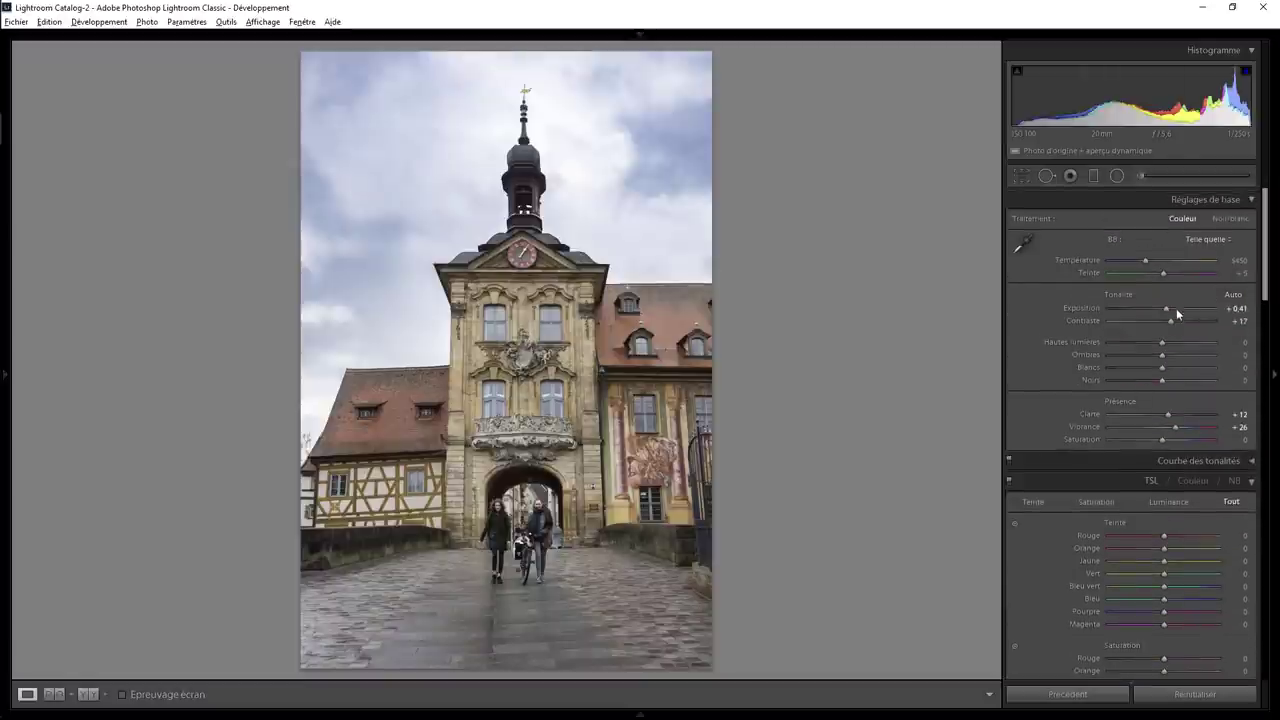
pyautogui.moveTo(1167, 310); pyautogui.dragTo(1165, 310)
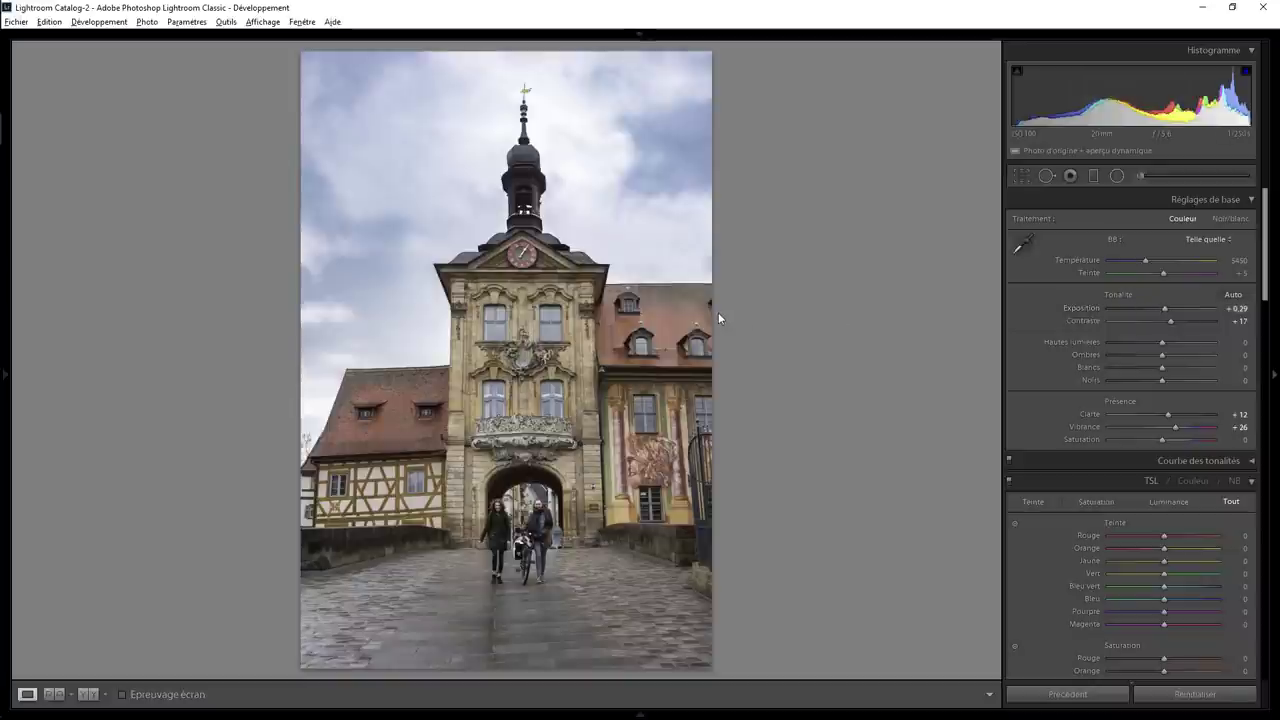
pyautogui.press('\\')
pyautogui.press('\\')
pyautogui.press('\\')
pyautogui.press('\\')
pyautogui.press('\\')
pyautogui.press('\\')
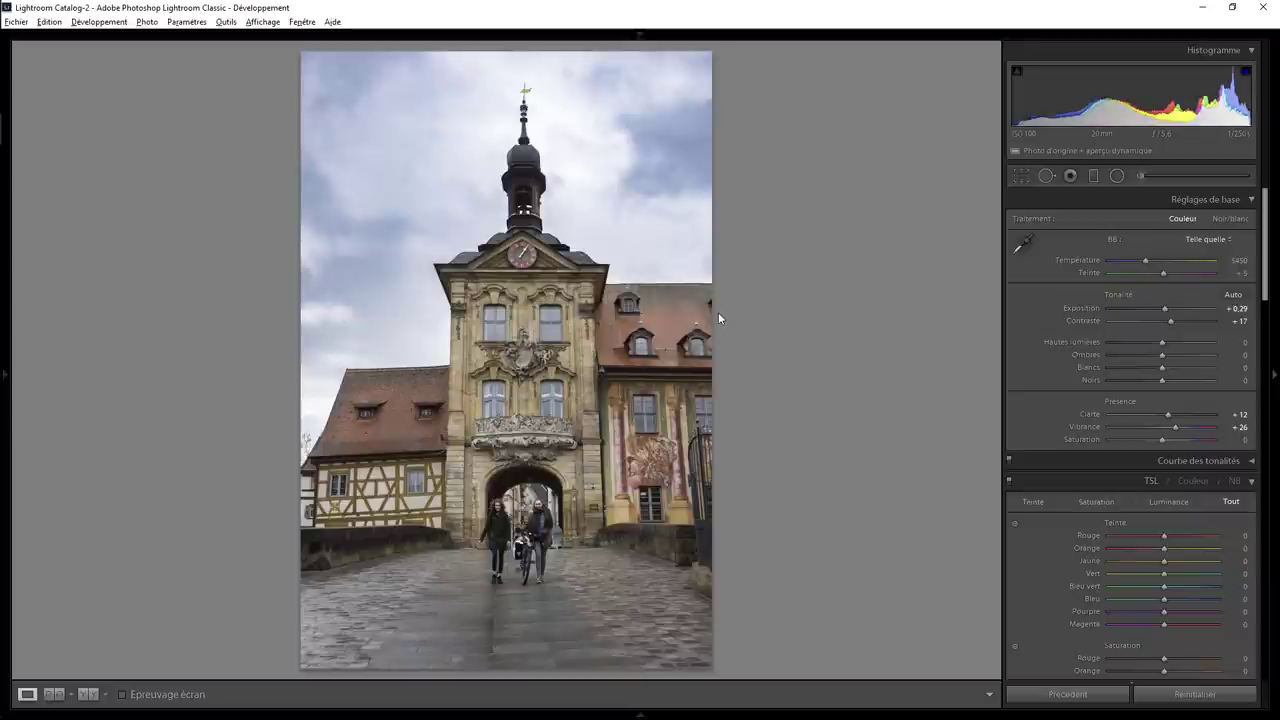